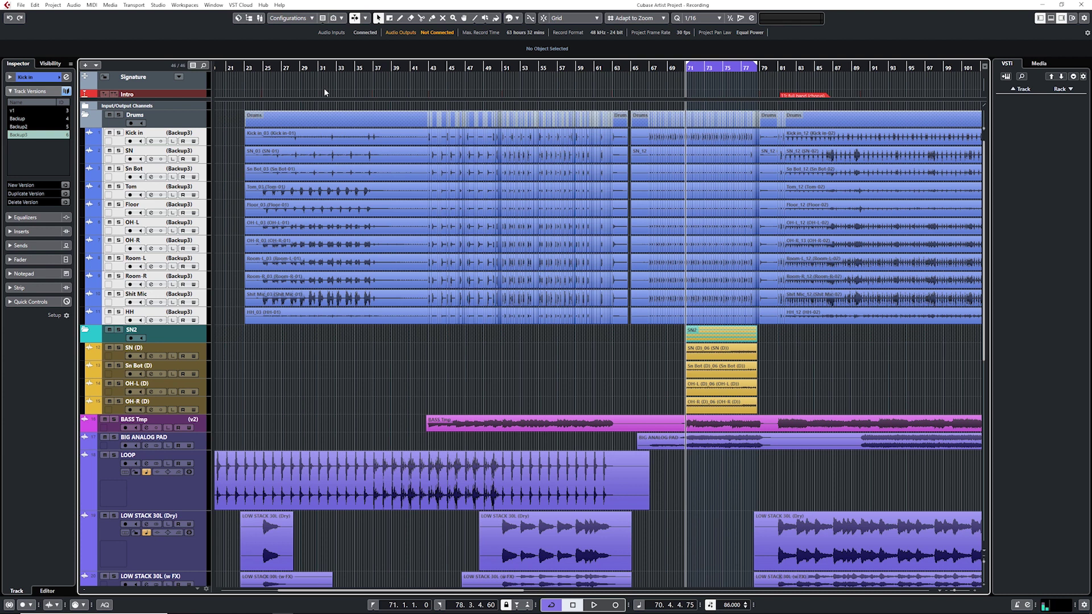
- Start a project backup and create a new Desktop folder named MIX as its destination
left_click(145, 134)
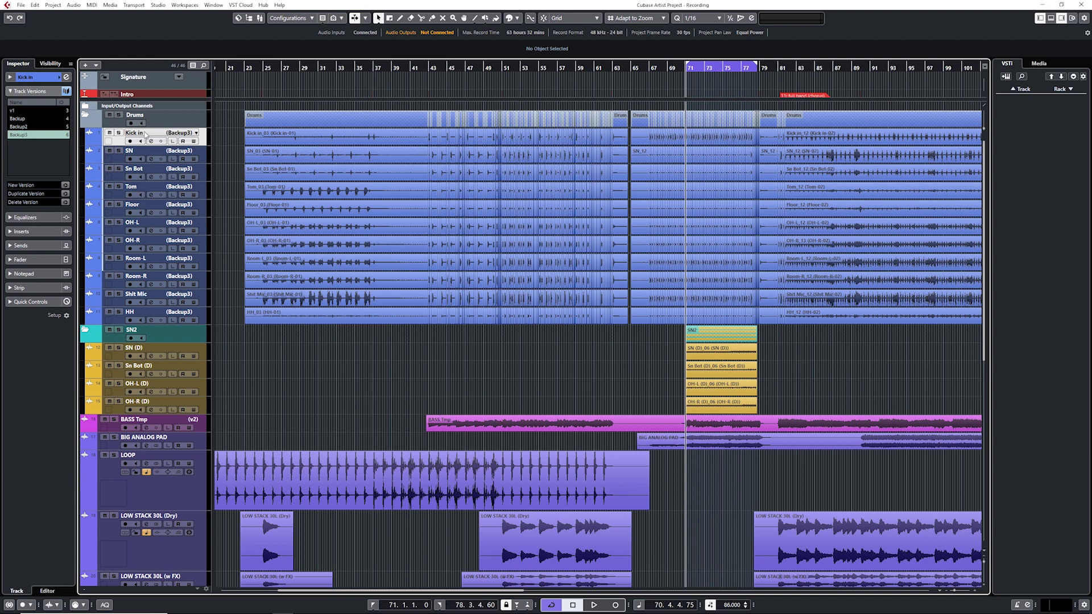
left_click(21, 5)
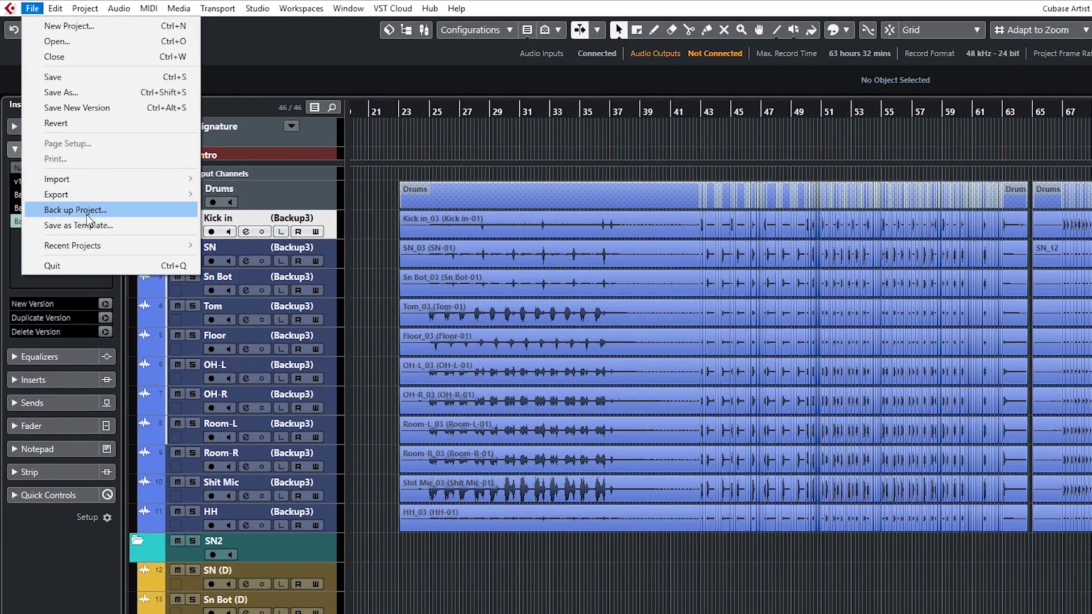
left_click(47, 128)
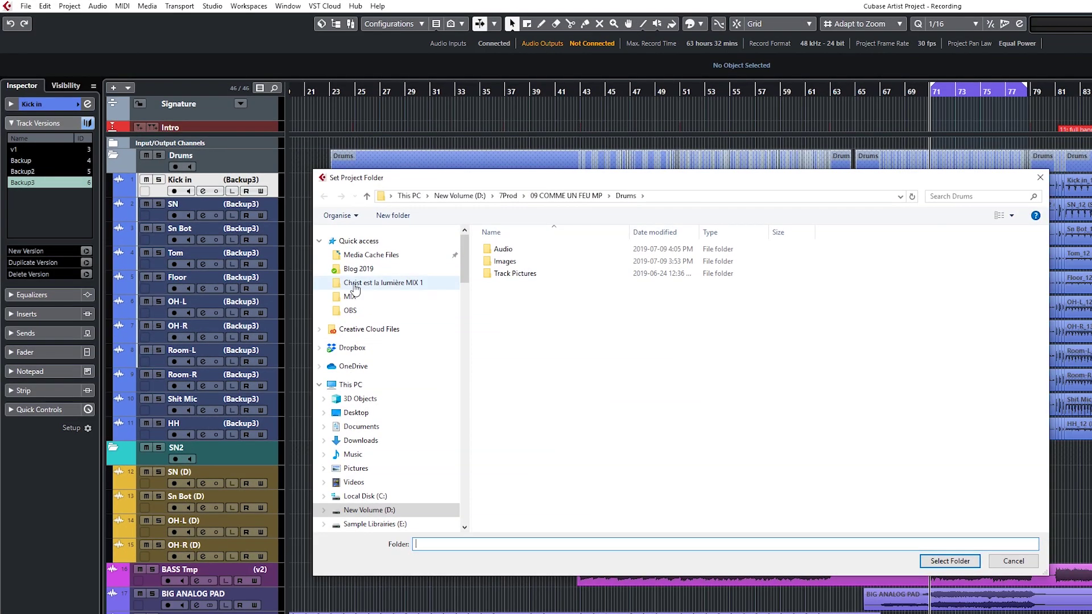
left_click(362, 415)
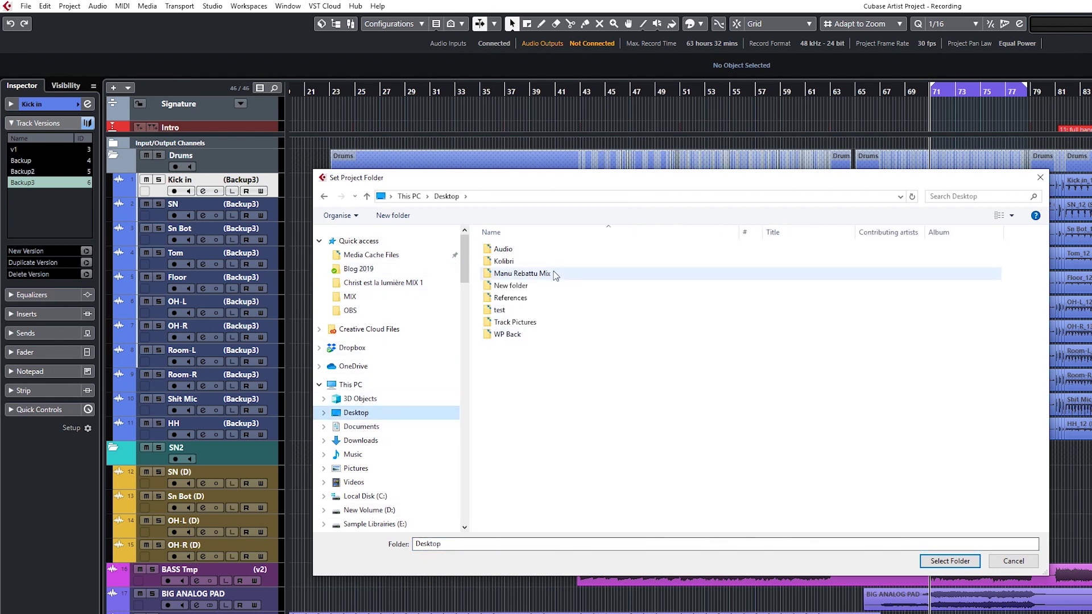
left_click(393, 215)
type("M")
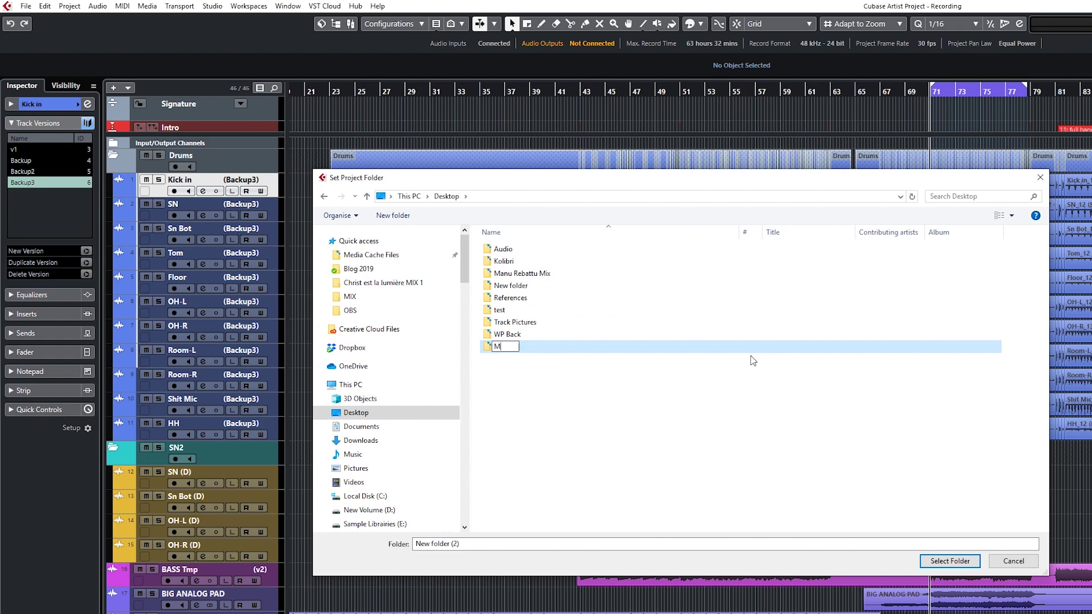
type("IX")
key("Return")
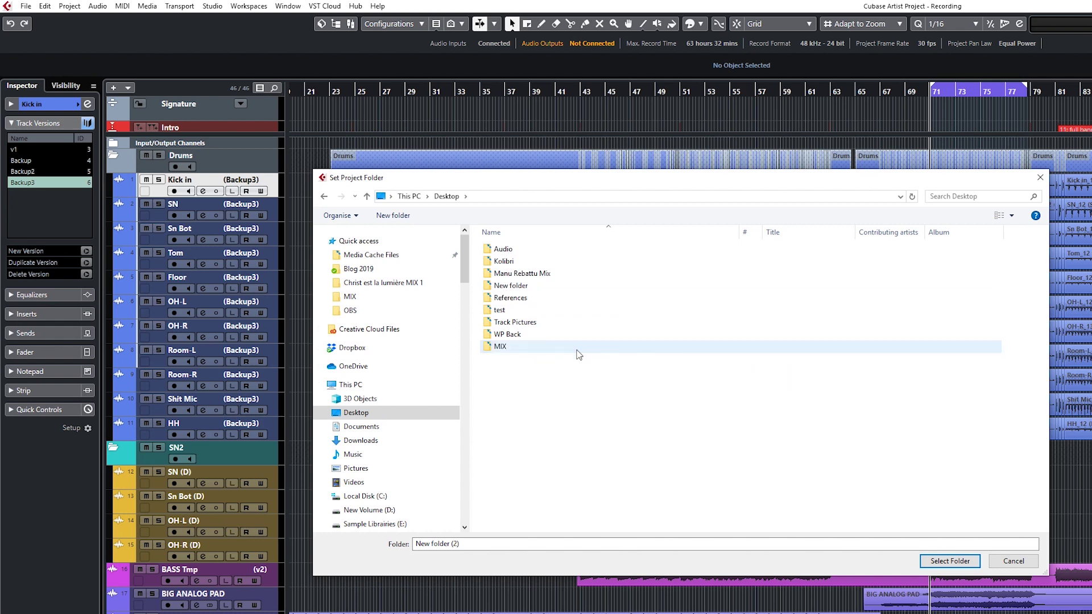
double_click(579, 350)
left_click(934, 561)
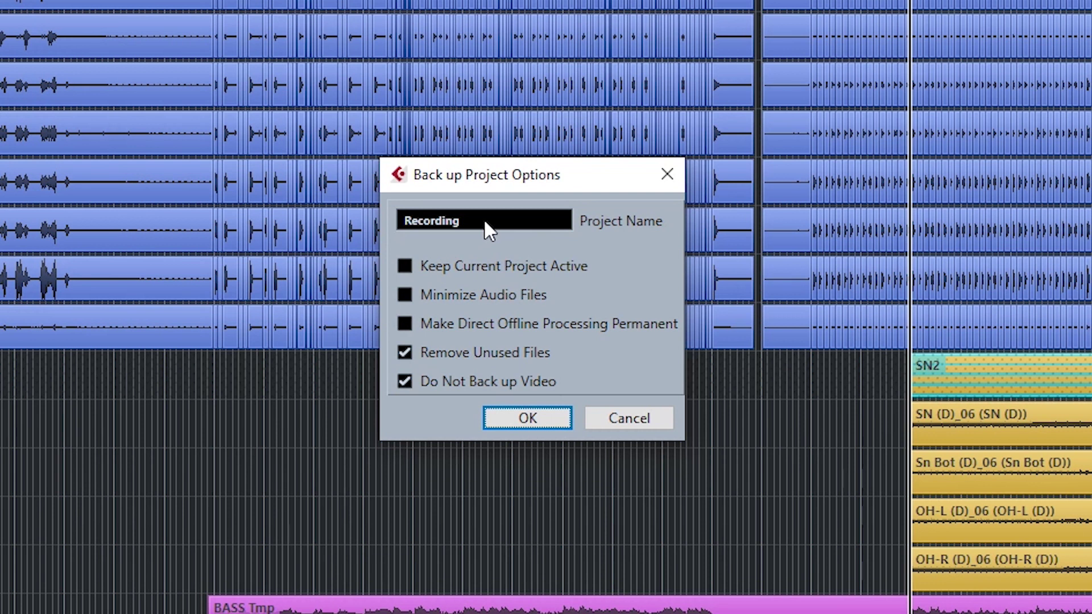
- Name the backup project MIX1 and run it with Remove Unused Files kept on
double_click(487, 224)
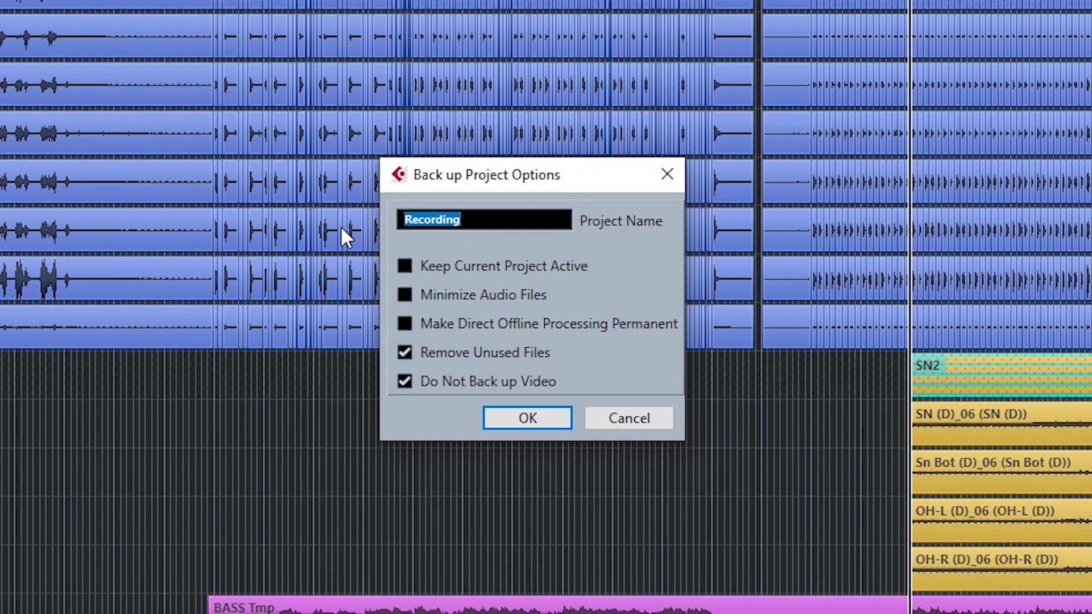
type("MIX1")
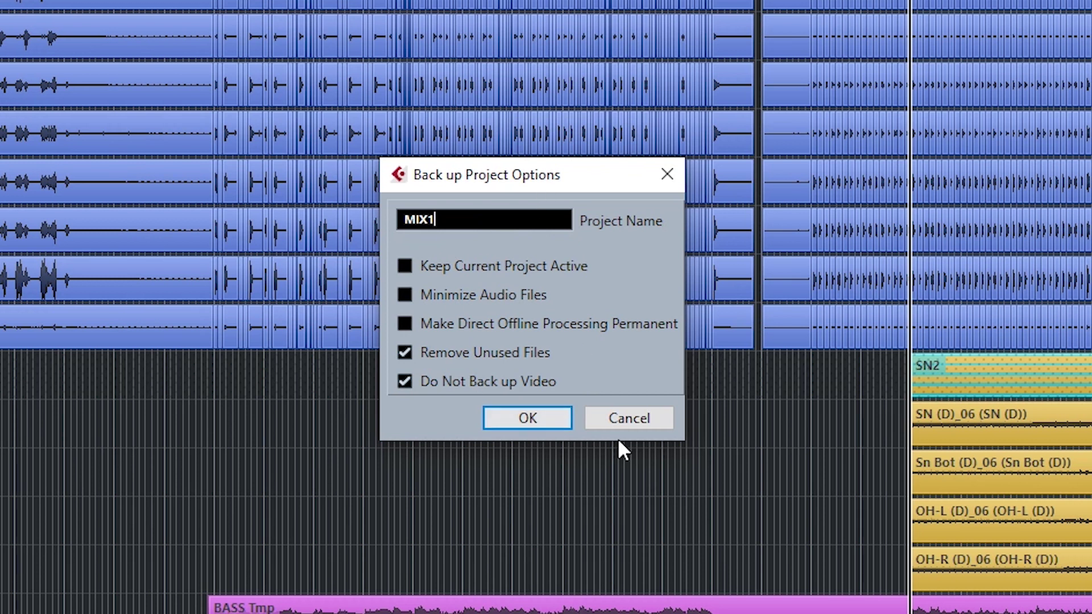
left_click(523, 417)
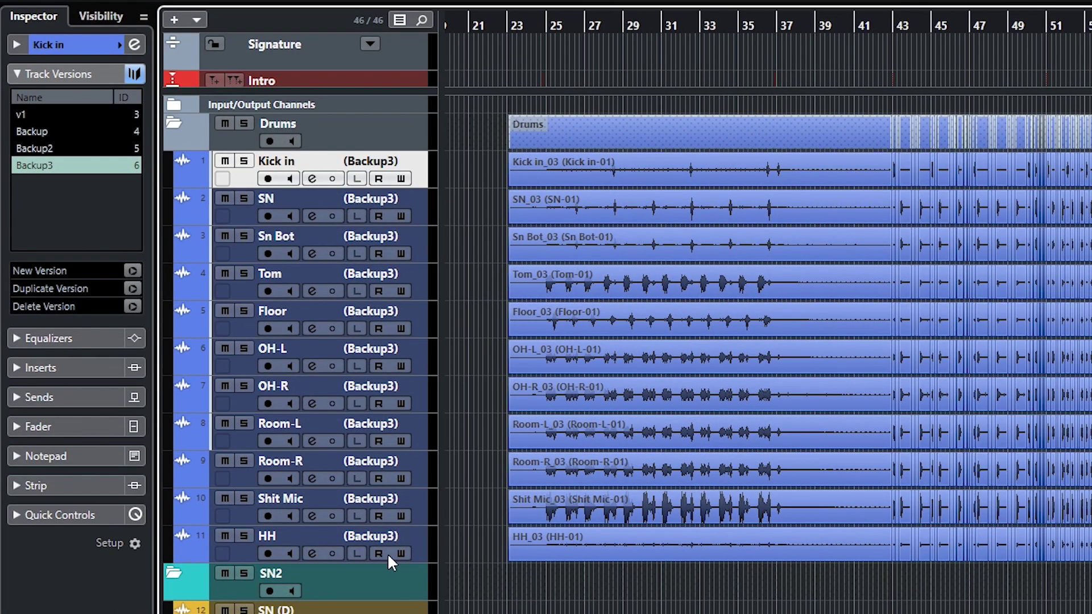
- Delete the Backup, Backup2 and v1 track versions from the selected drum tracks
left_click(423, 539, "shift")
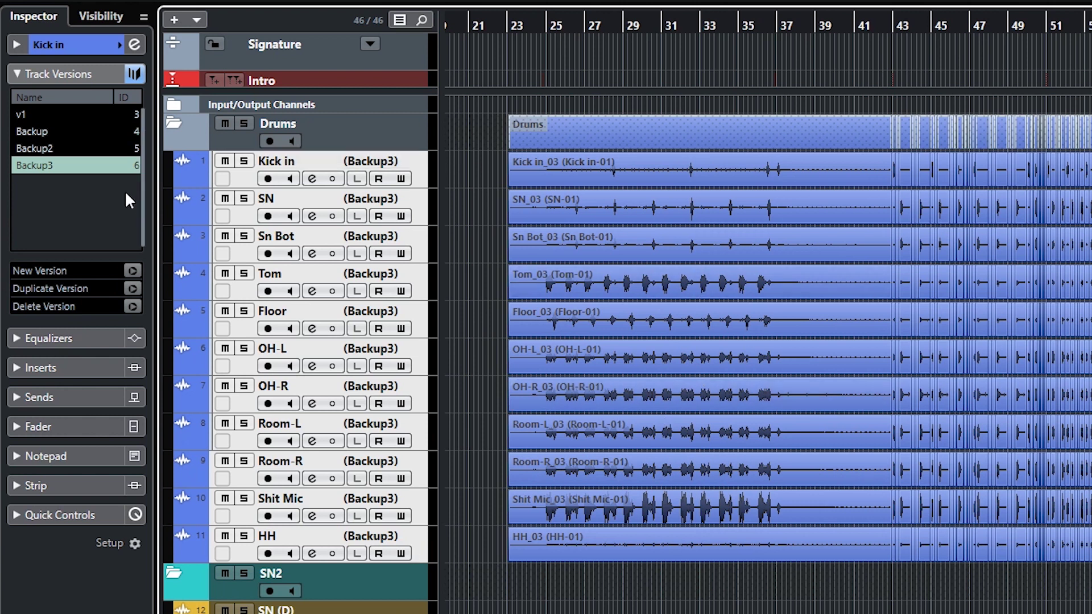
left_click(49, 130)
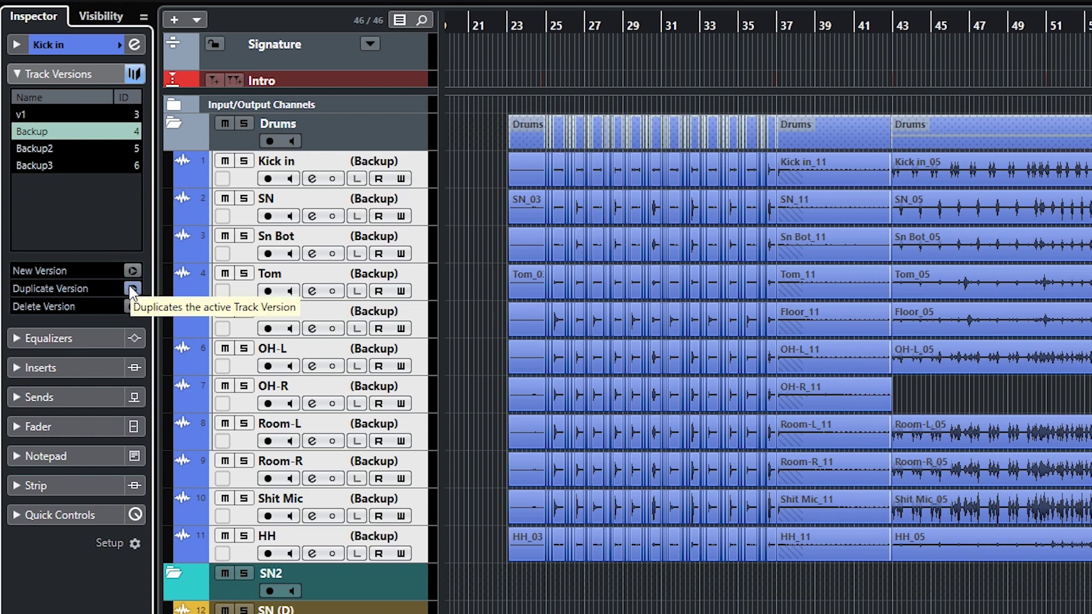
left_click(132, 307)
left_click(131, 306)
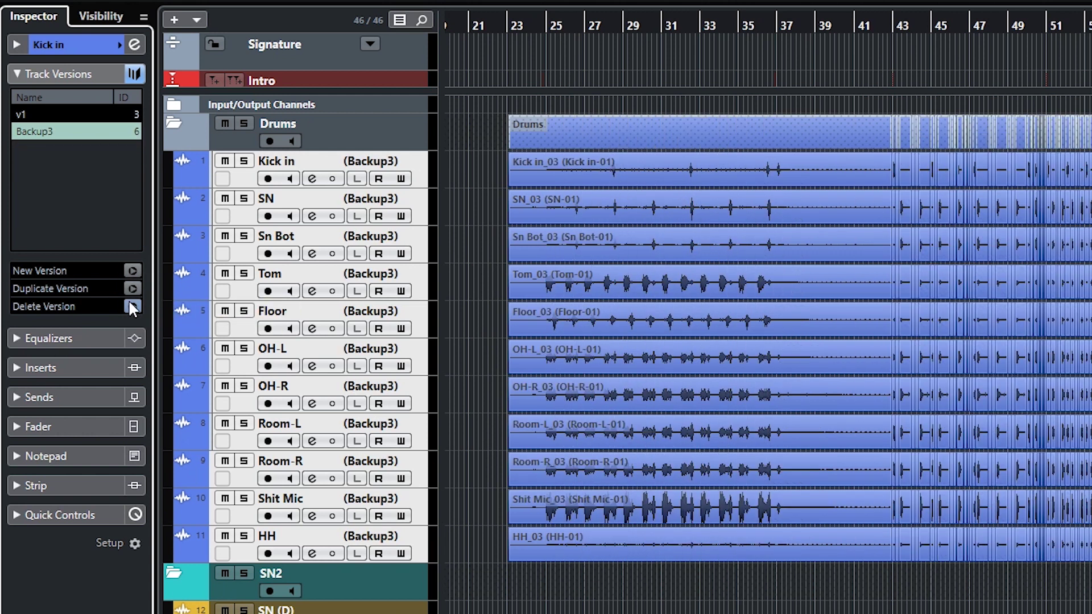
left_click(57, 114)
left_click(133, 306)
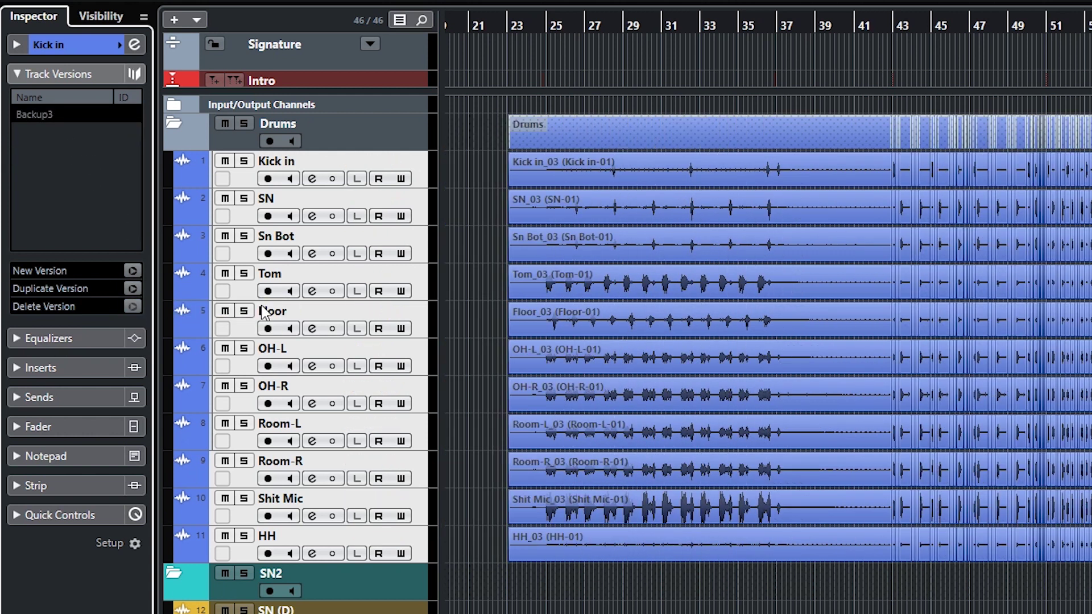
- Delete version v1 from the BASS Tmp track
scroll(617, 457, "down", 6)
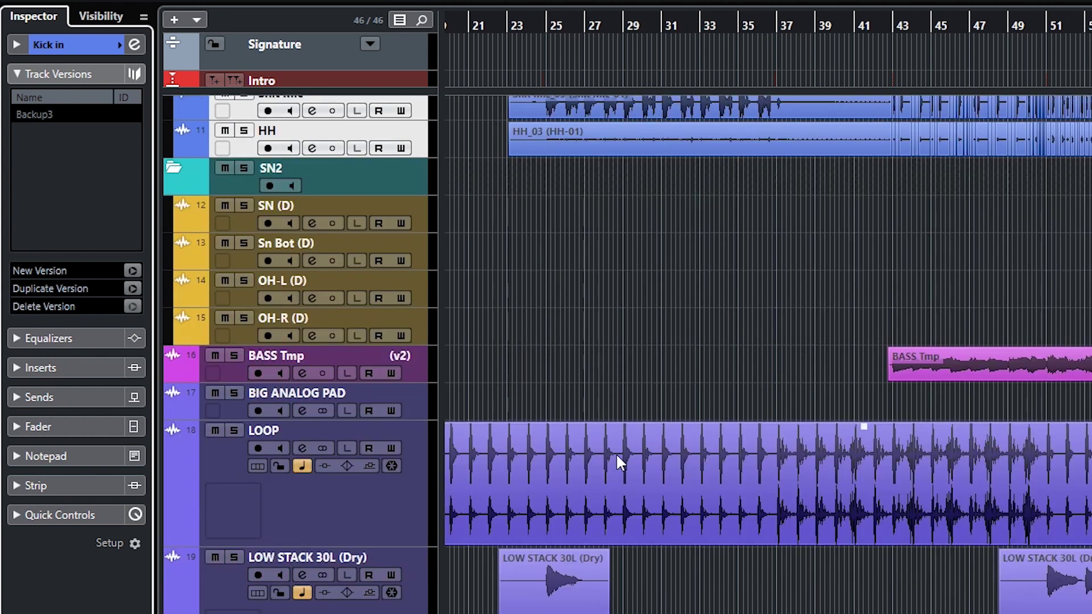
left_click(413, 376)
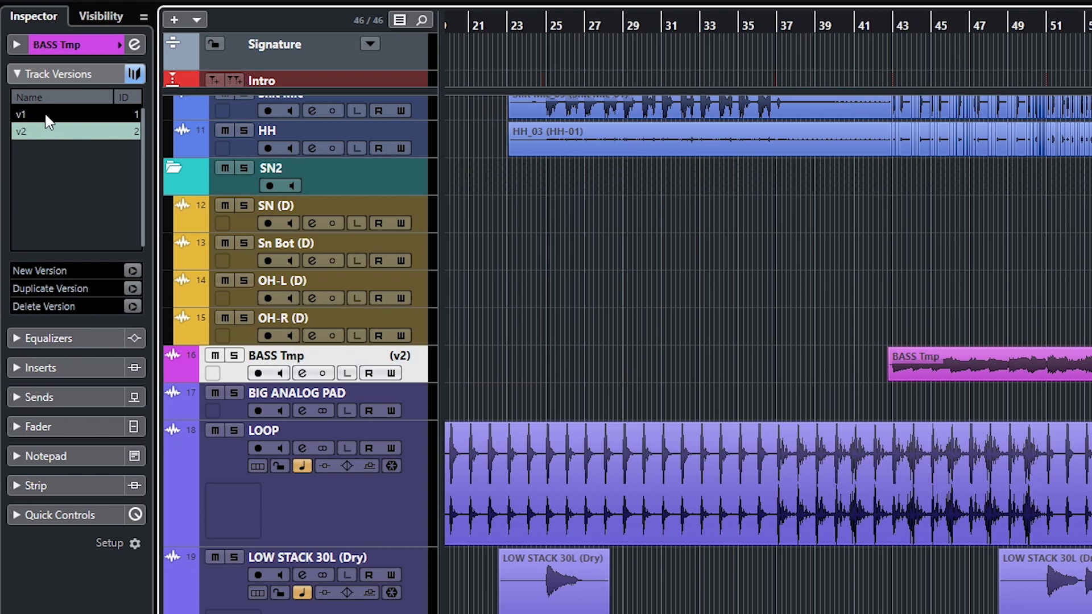
left_click(86, 114)
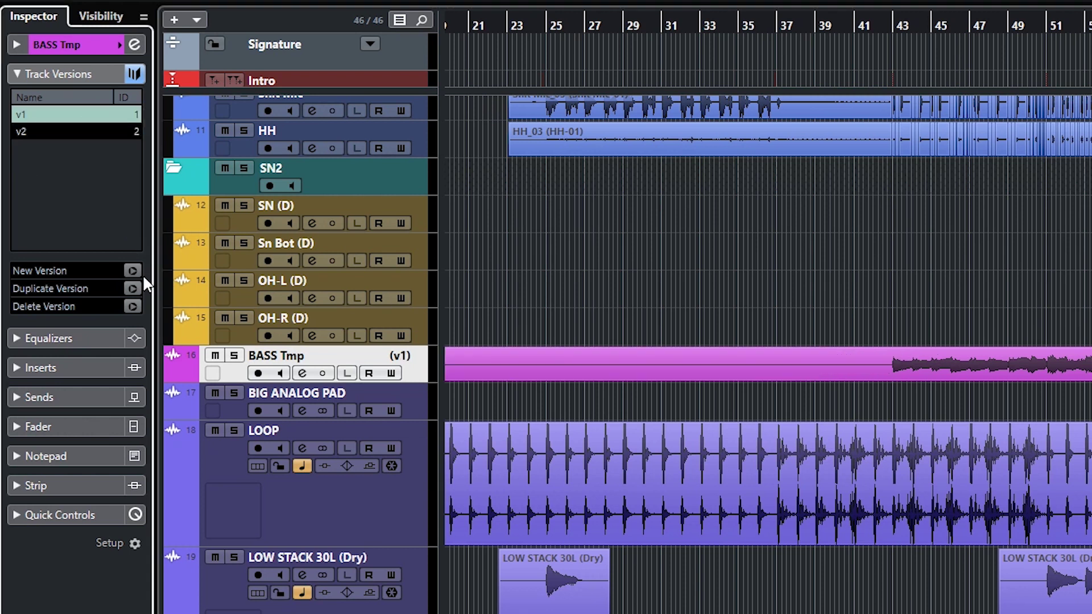
left_click(133, 305)
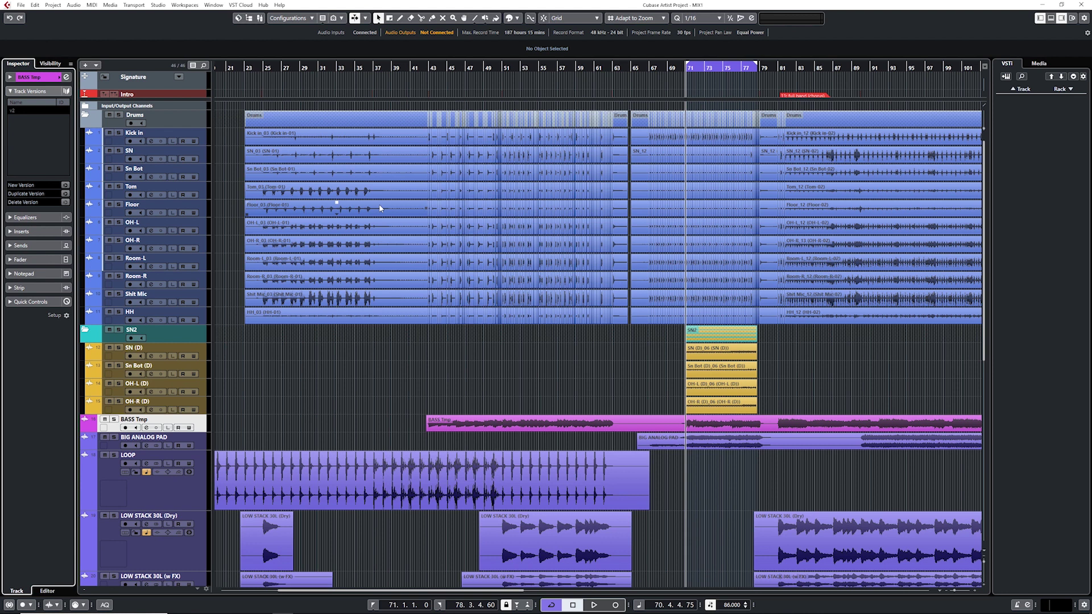
scroll(472, 214, "up", 4)
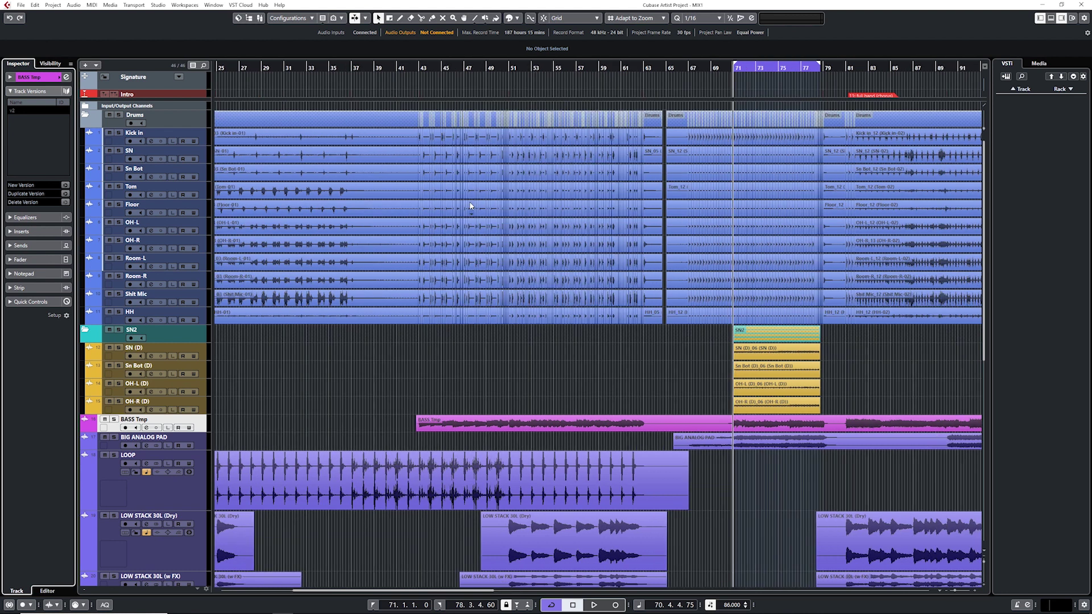
scroll(476, 197, "up", 3)
scroll(477, 197, "up", 1)
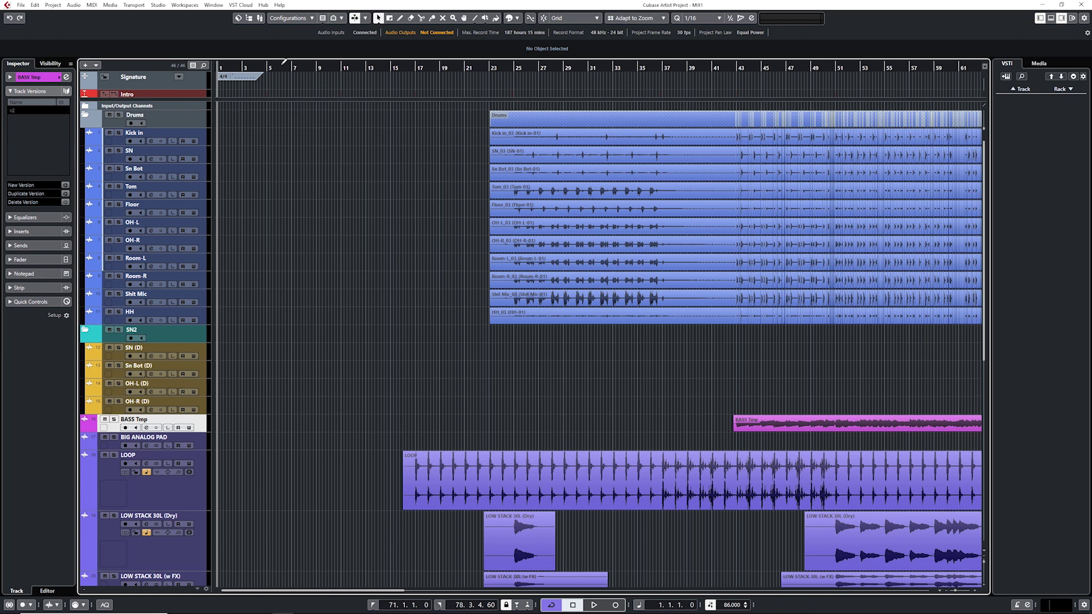
- Select Kick in and record-enable it together with every track below it
key("h")
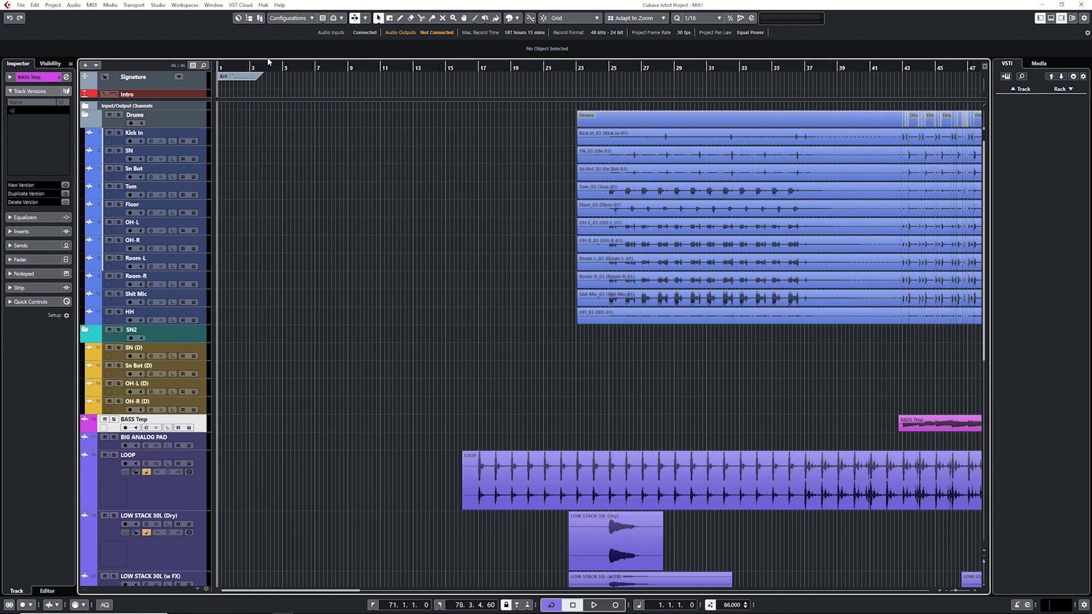
key("g")
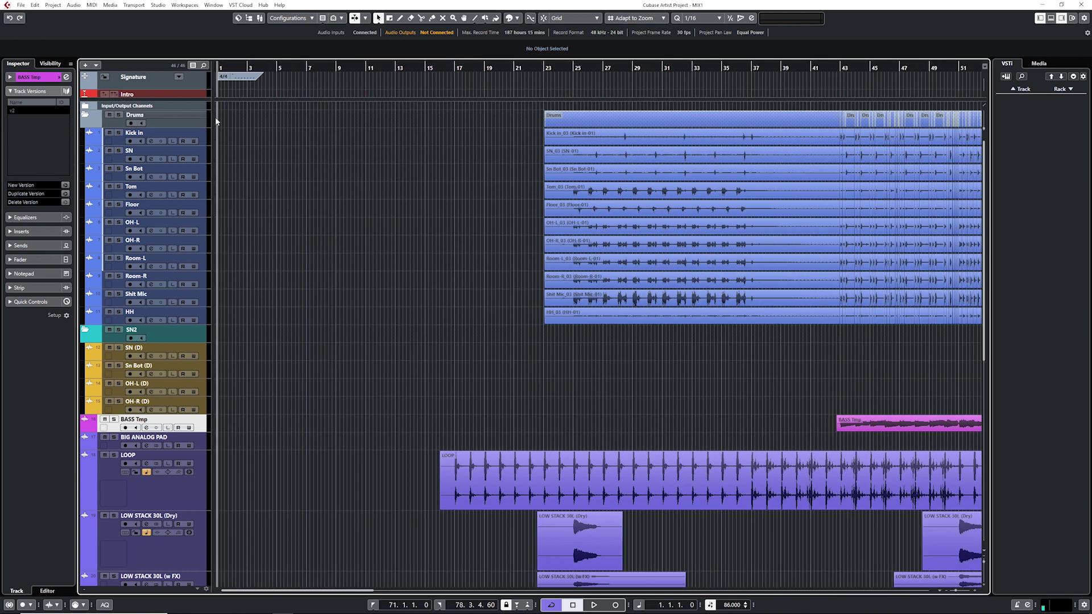
left_click(214, 141)
scroll(155, 268, "down", 7)
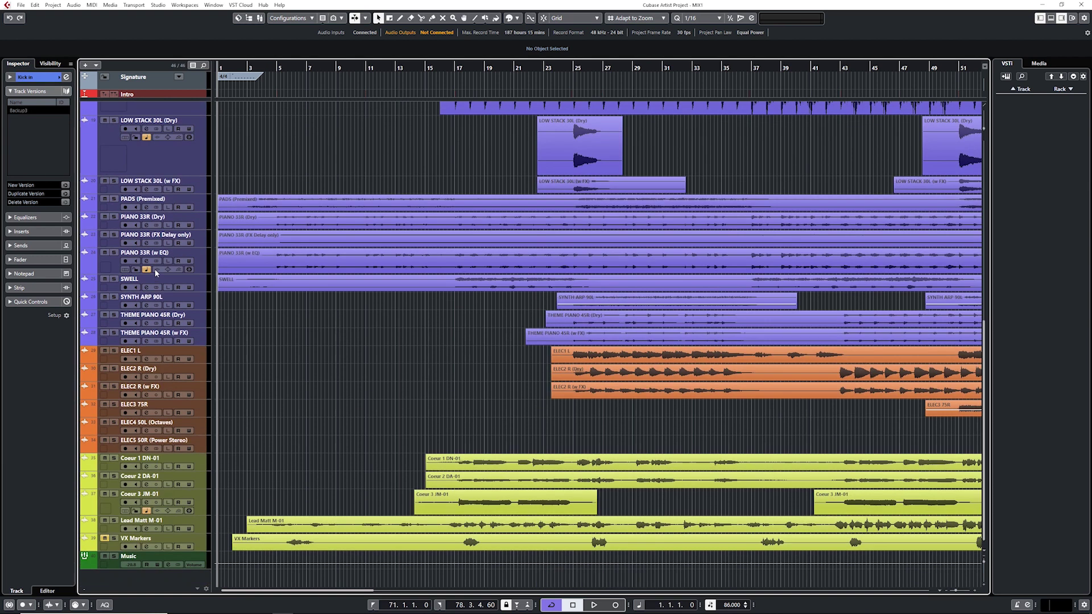
scroll(158, 258, "up", 7)
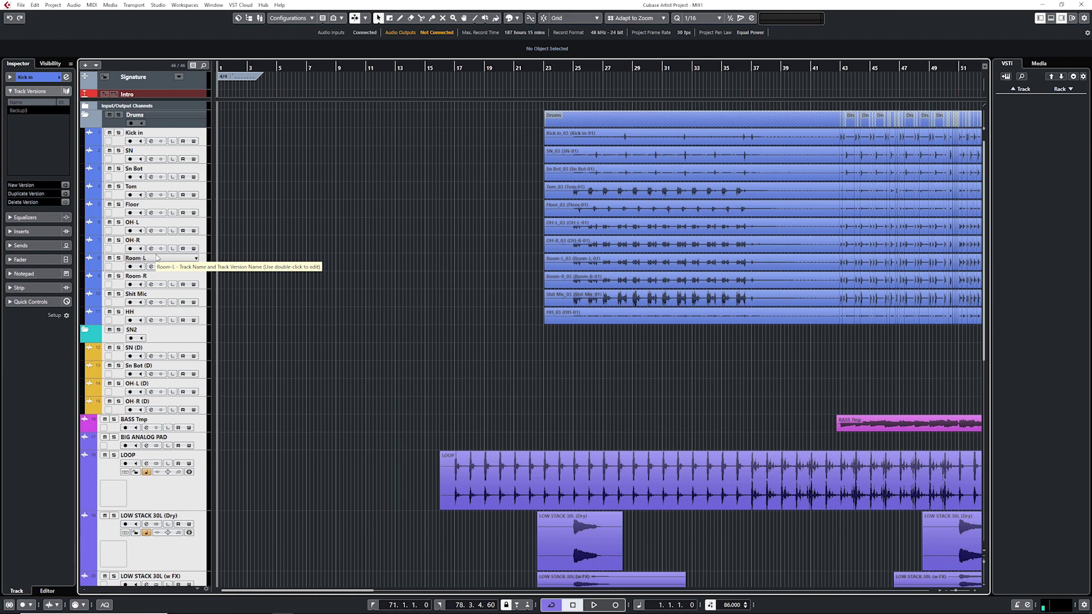
key("F3")
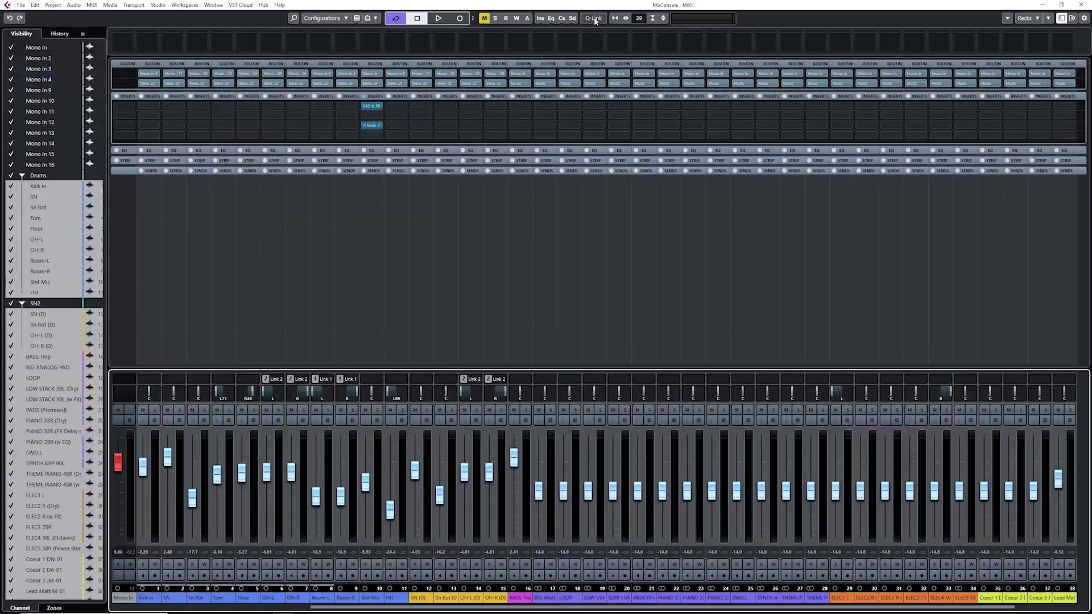
key("F3")
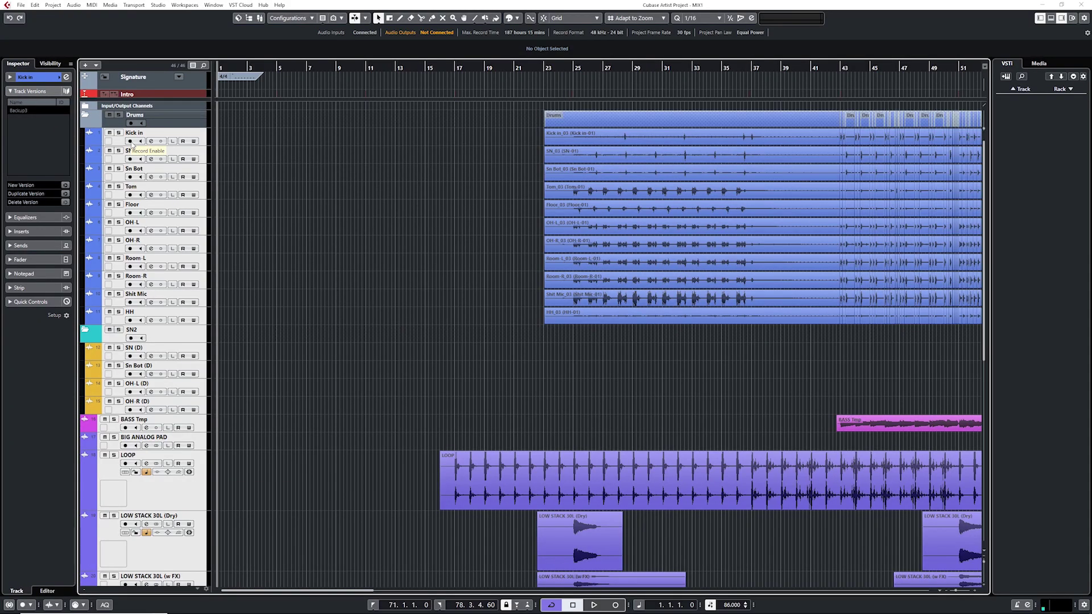
left_click(130, 141)
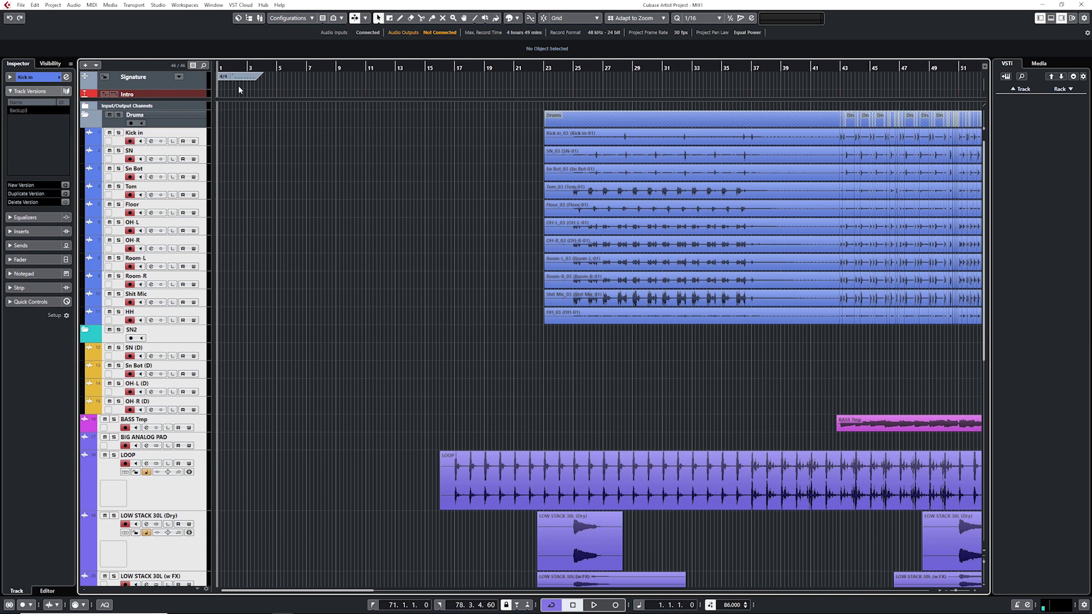
key("KP_Multiply")
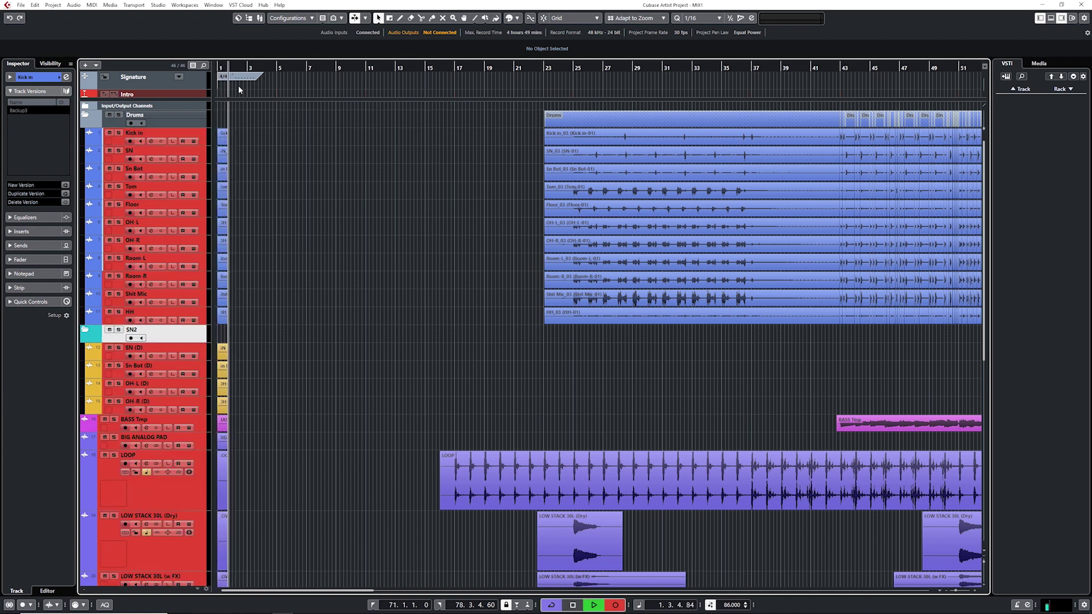
key("space")
left_click(254, 151)
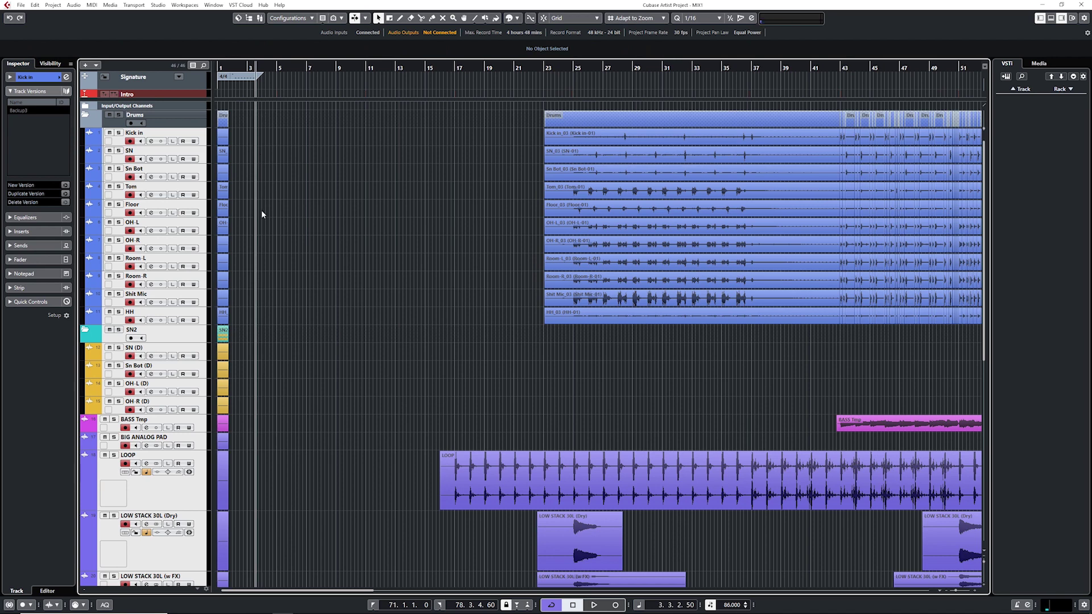
scroll(261, 210, "down", 5)
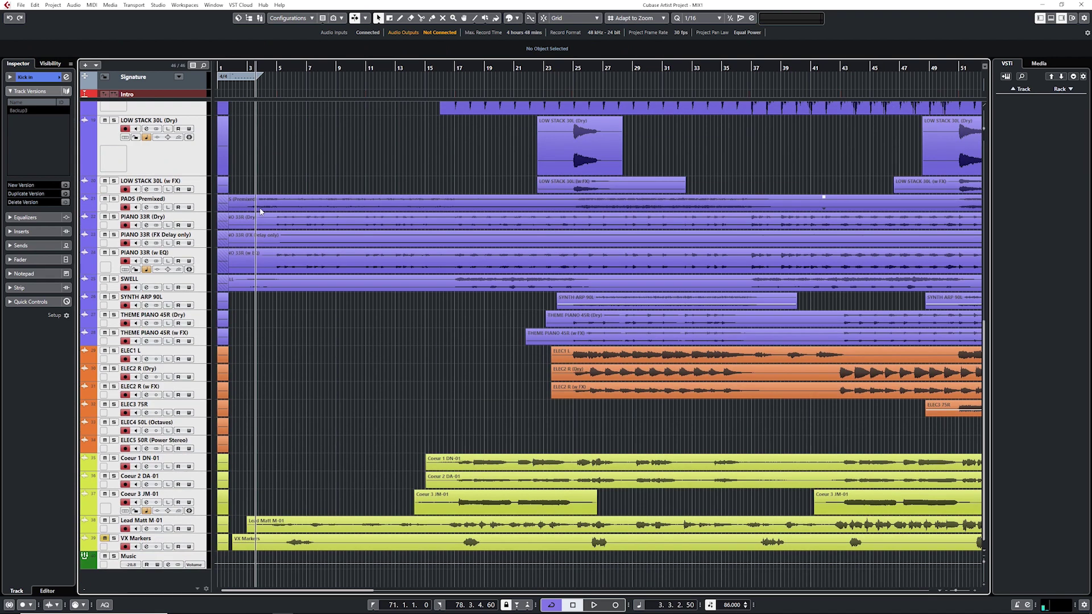
scroll(261, 210, "up", 5)
scroll(256, 193, "down", 5)
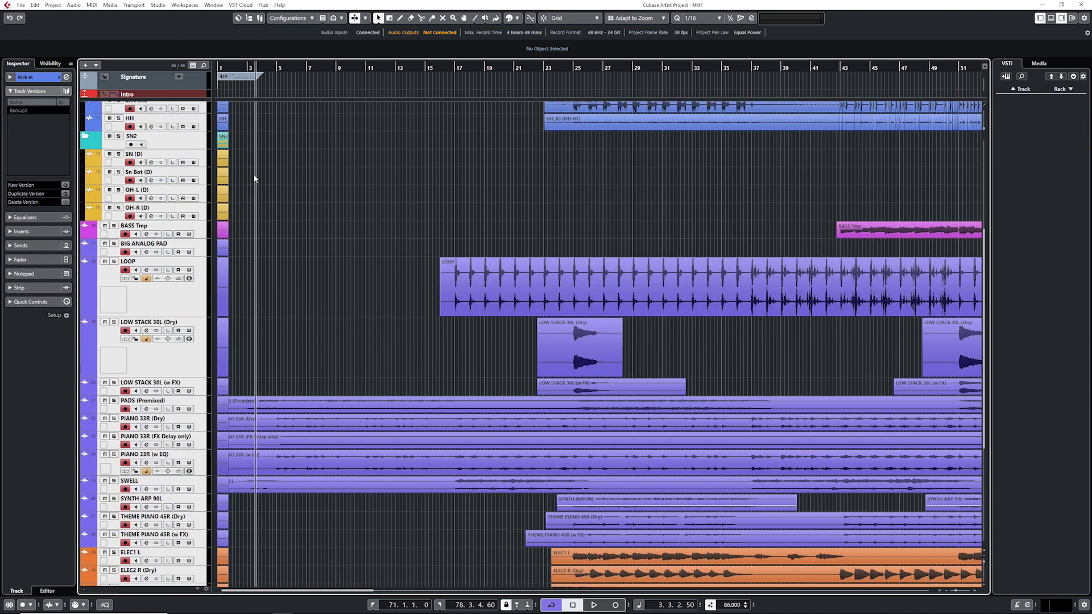
left_click(238, 319)
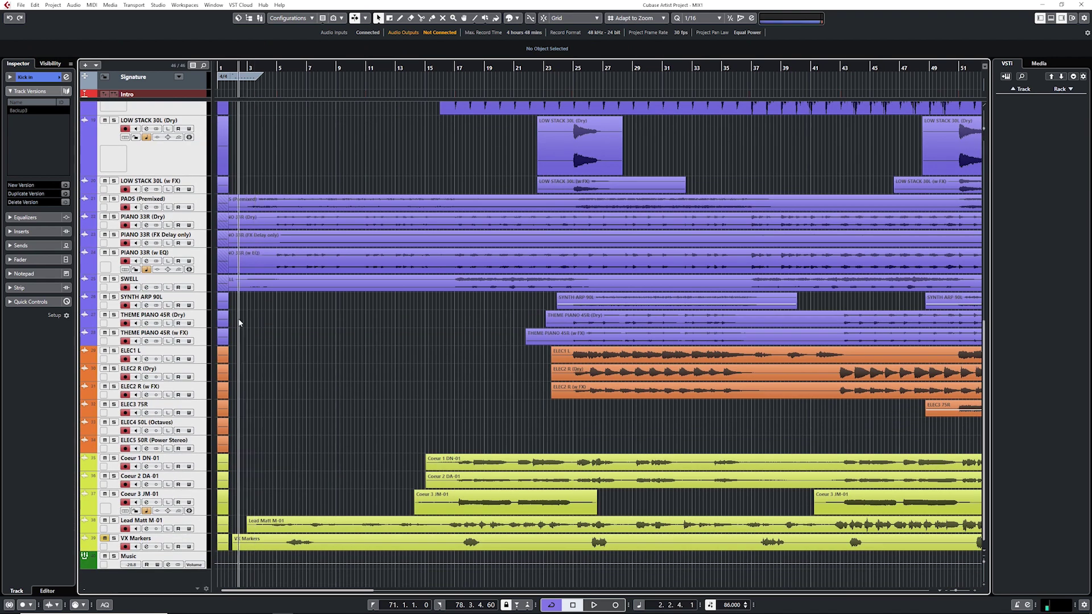
left_click(225, 209)
left_click_drag(225, 209, 225, 242)
left_click(225, 240)
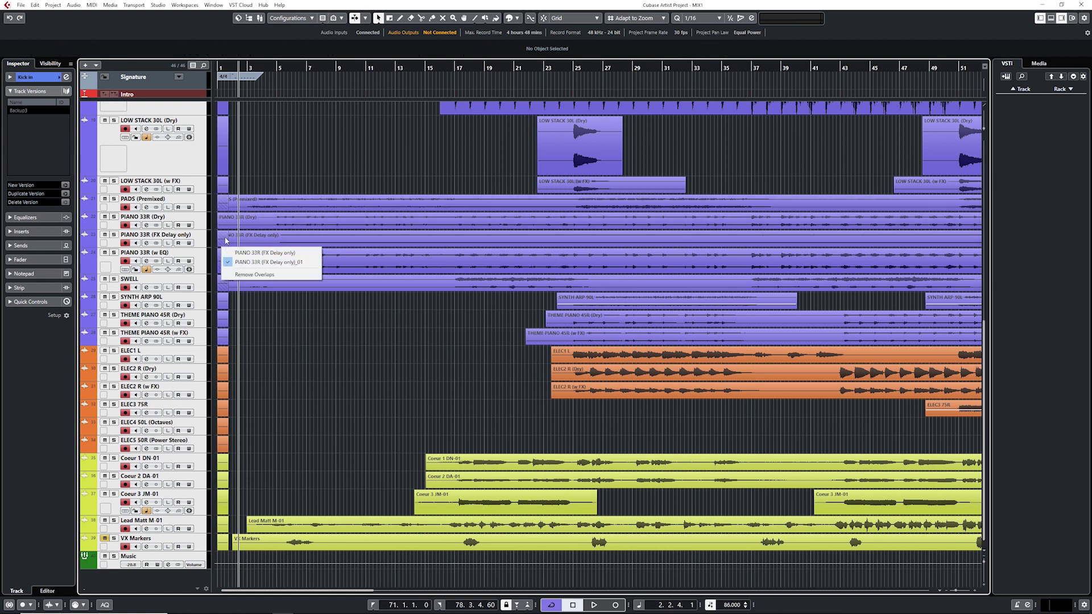
left_click(221, 213)
left_click_drag(223, 209, 223, 284)
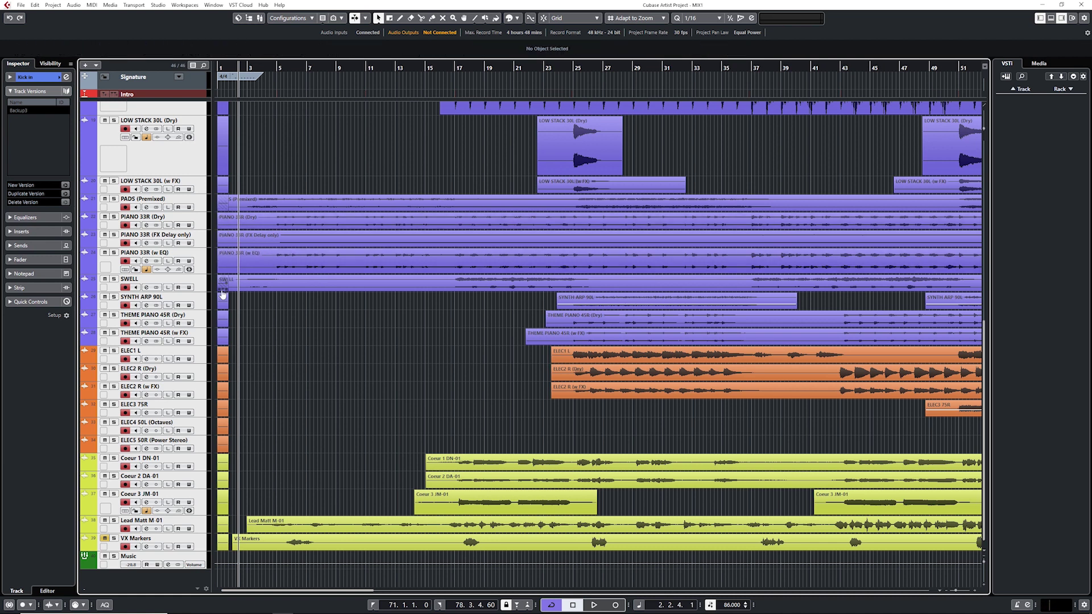
left_click(223, 290)
left_click(223, 284)
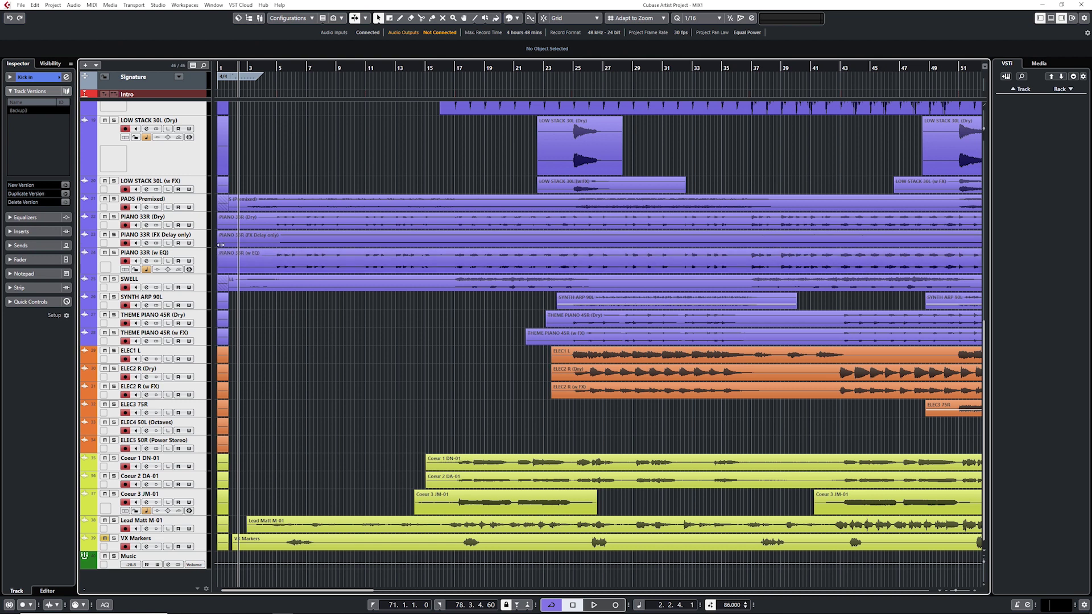
left_click(223, 204)
key("g")
key("g")
key("g")
key("g")
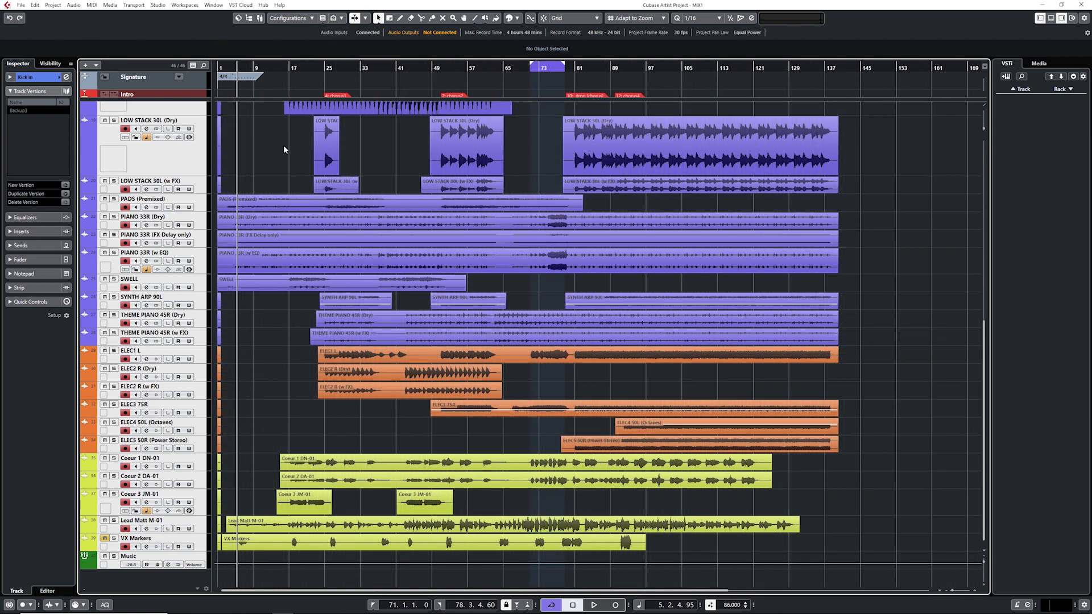
- Select all events and bounce them with Bounce Selection, replacing the original events
left_click(266, 163)
left_click(267, 163)
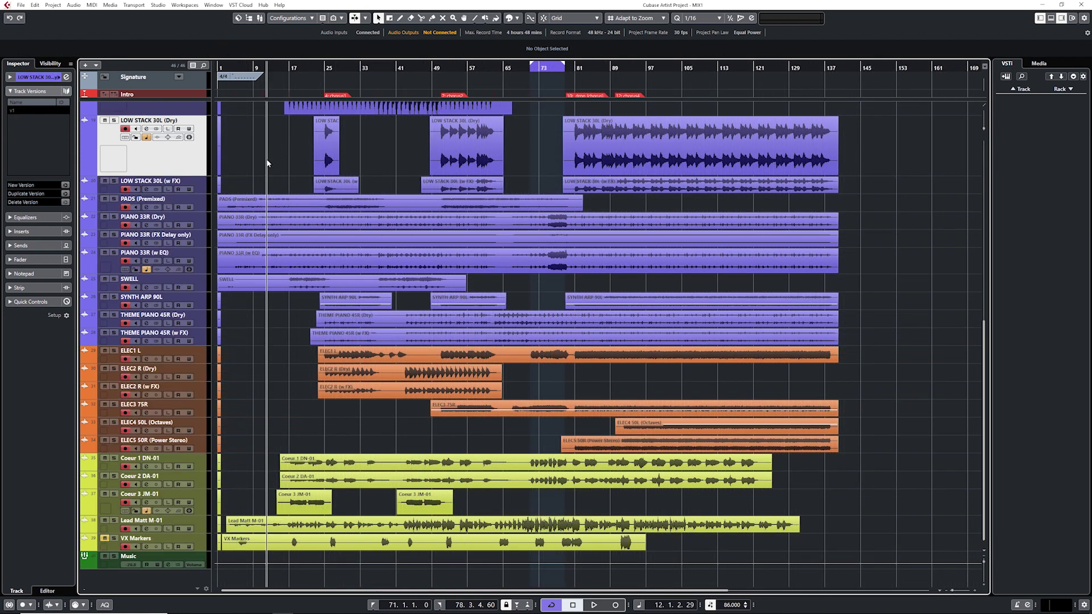
key("ctrl+a")
scroll(267, 164, "up", 5)
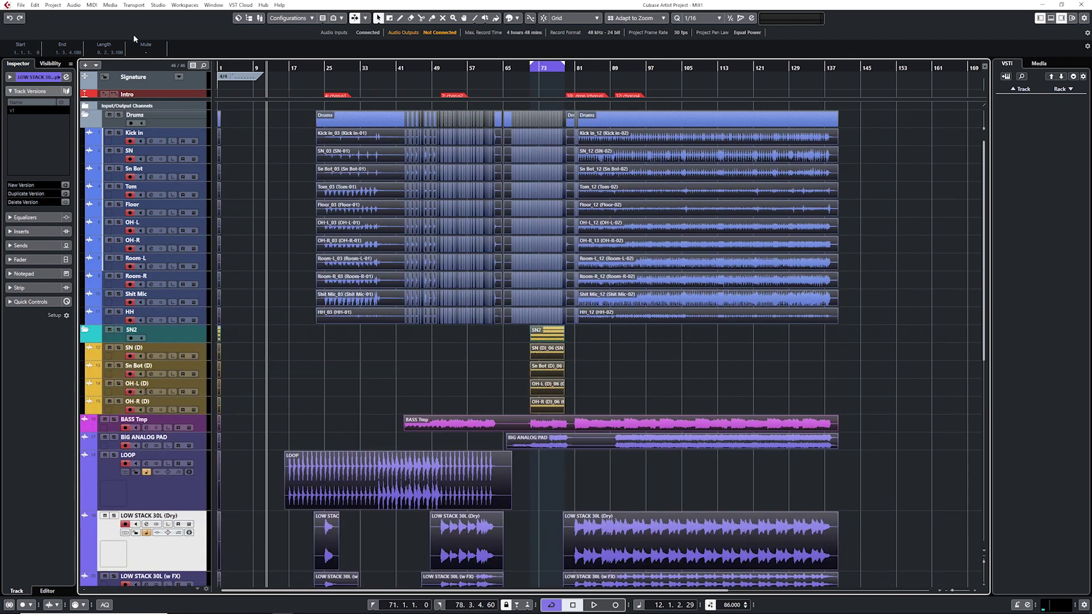
left_click(72, 5)
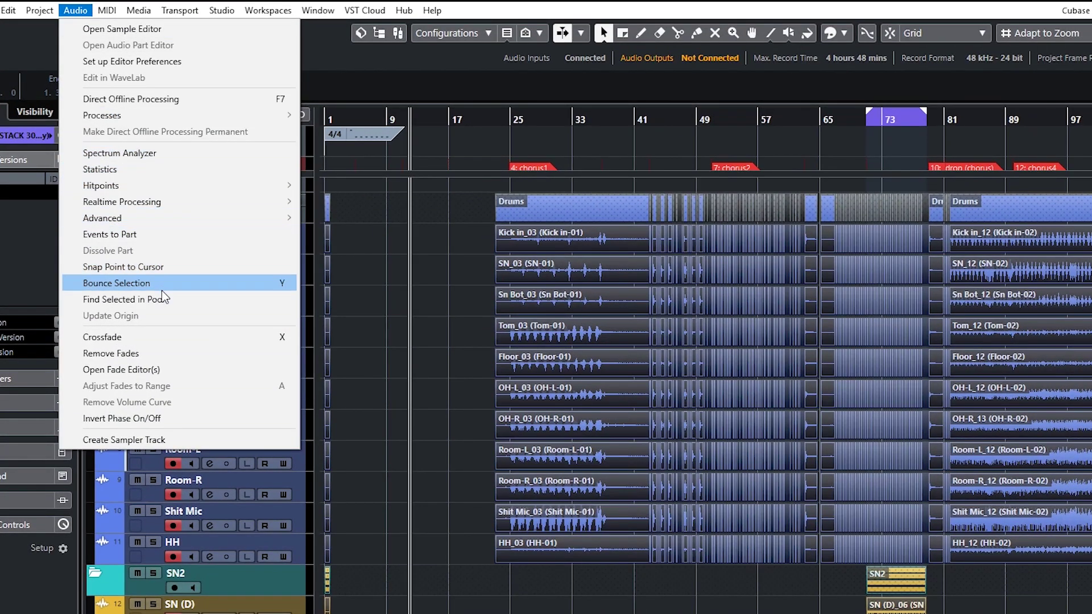
left_click(156, 284)
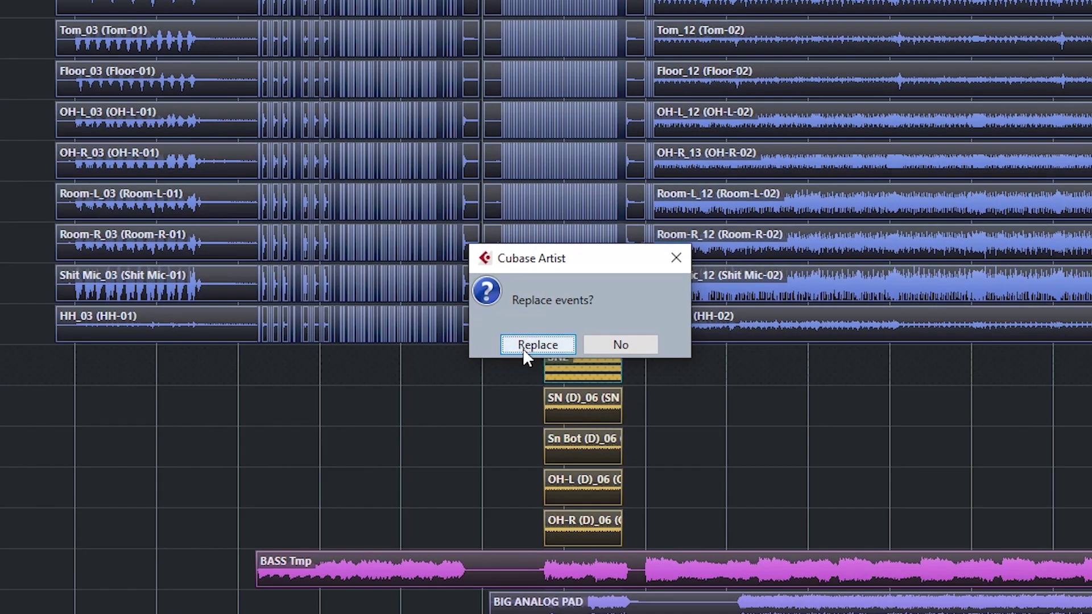
left_click(538, 345)
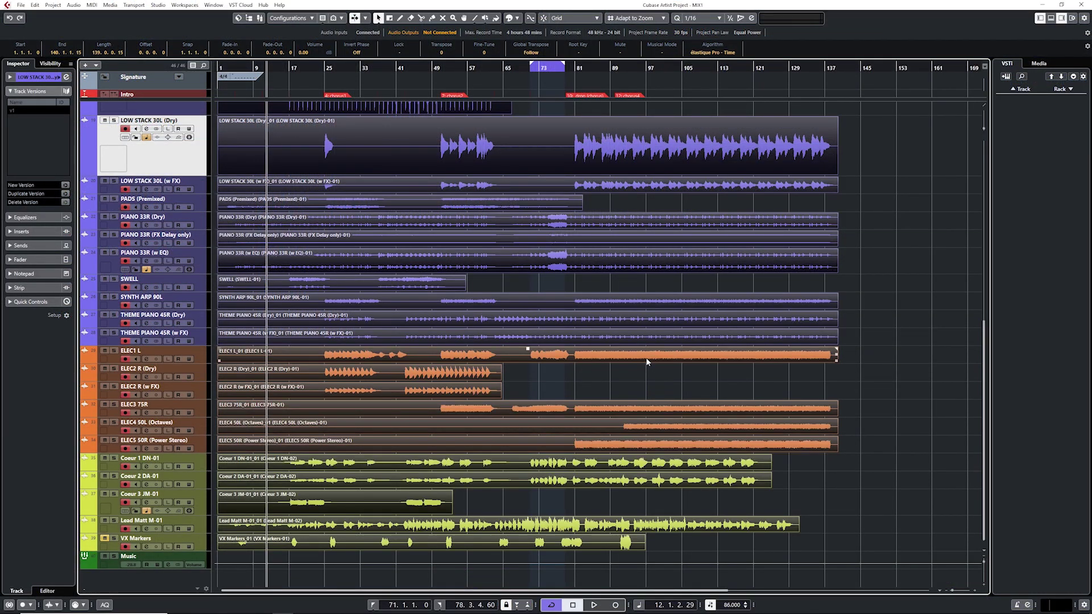
scroll(647, 362, "up", 6)
- Deselect all events by clicking an empty area of the arrangement
left_click(647, 363)
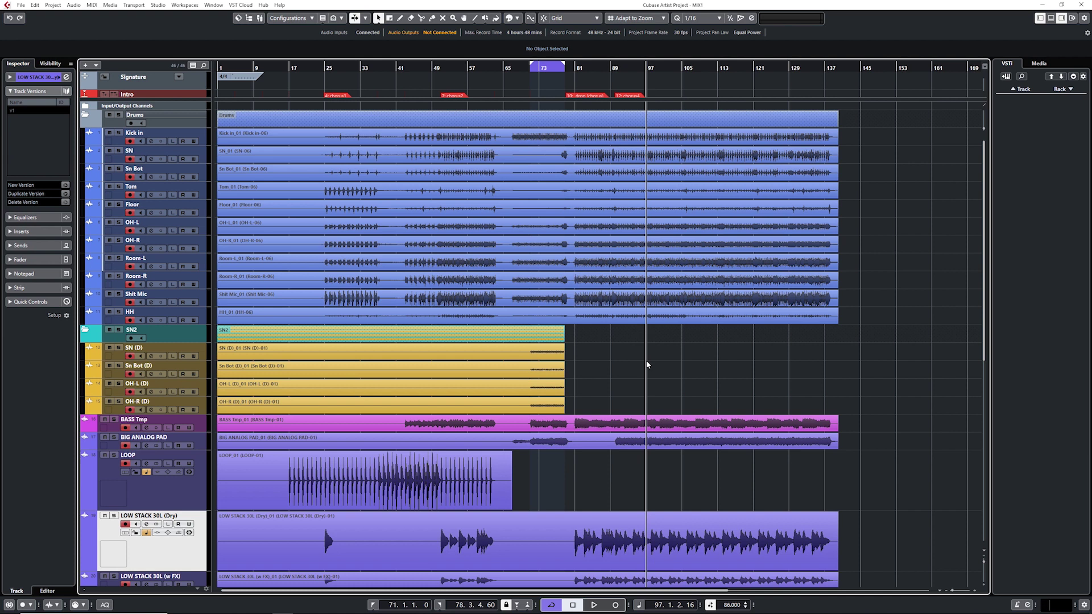
key("ctrl+p")
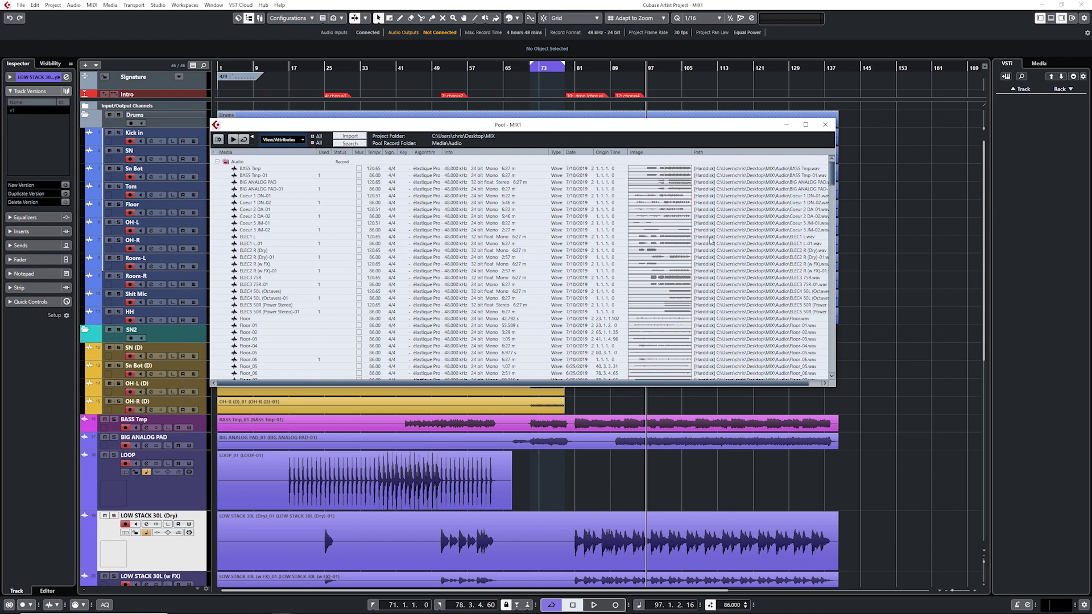
- Move the Audio folder's unused media into the Pool Trash with Remove Unused Media
scroll(462, 203, "down", 15)
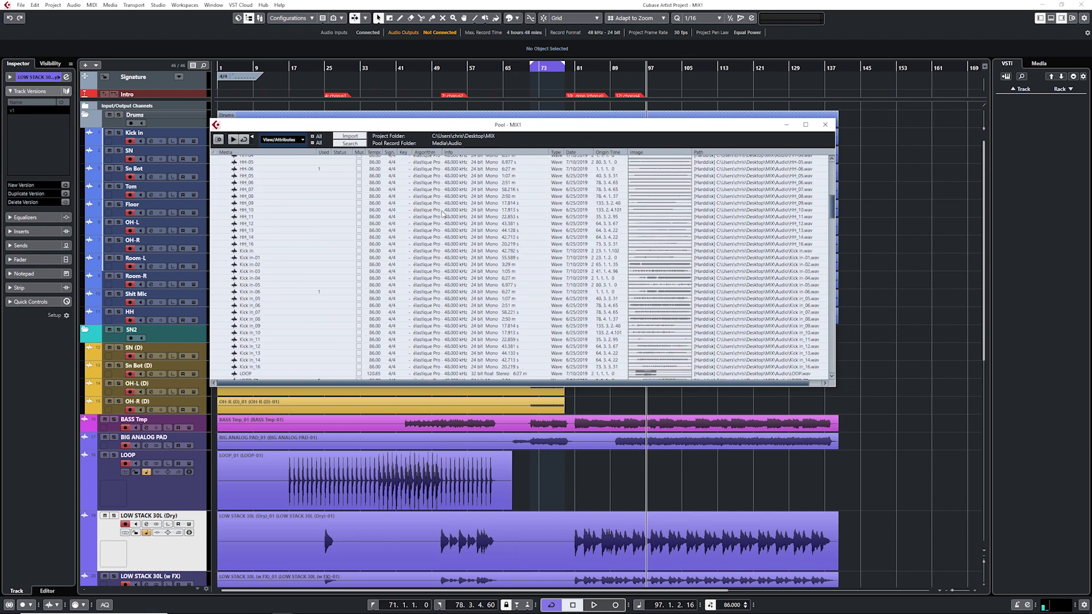
scroll(535, 278, "up", 15)
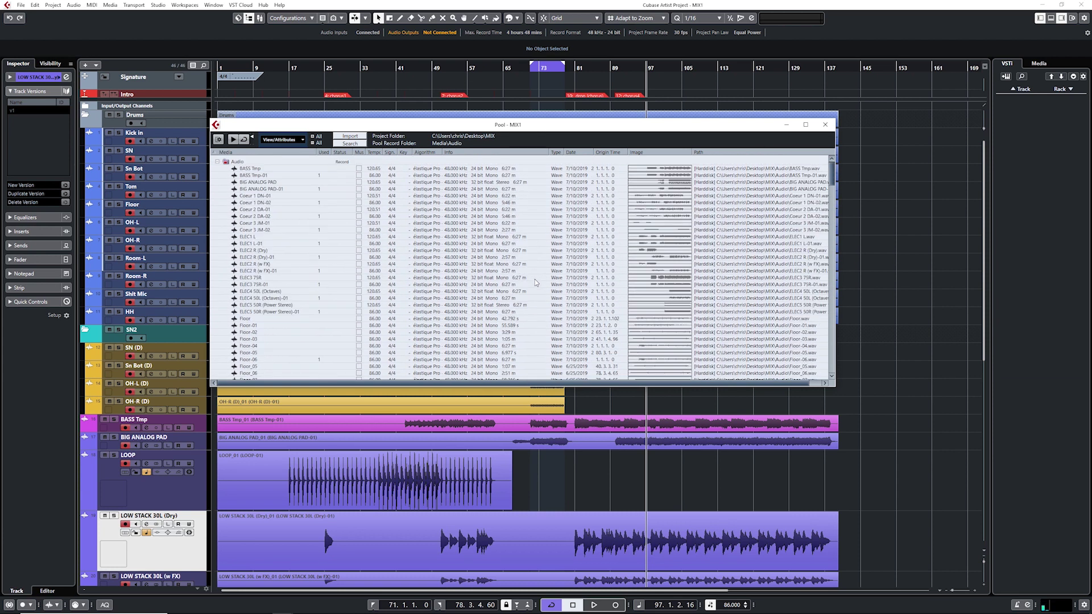
right_click(233, 162)
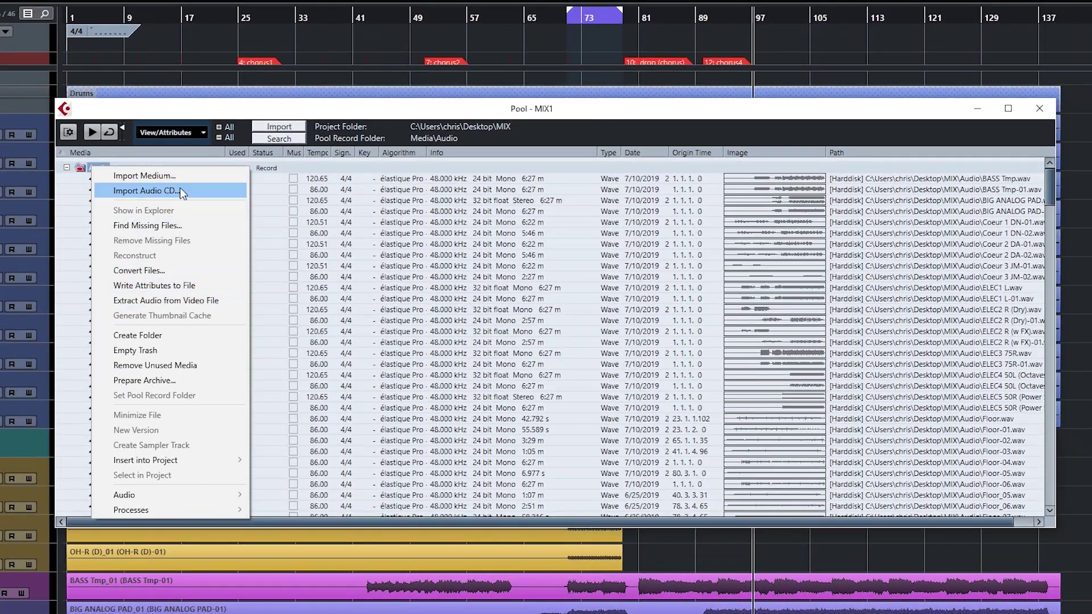
left_click(165, 365)
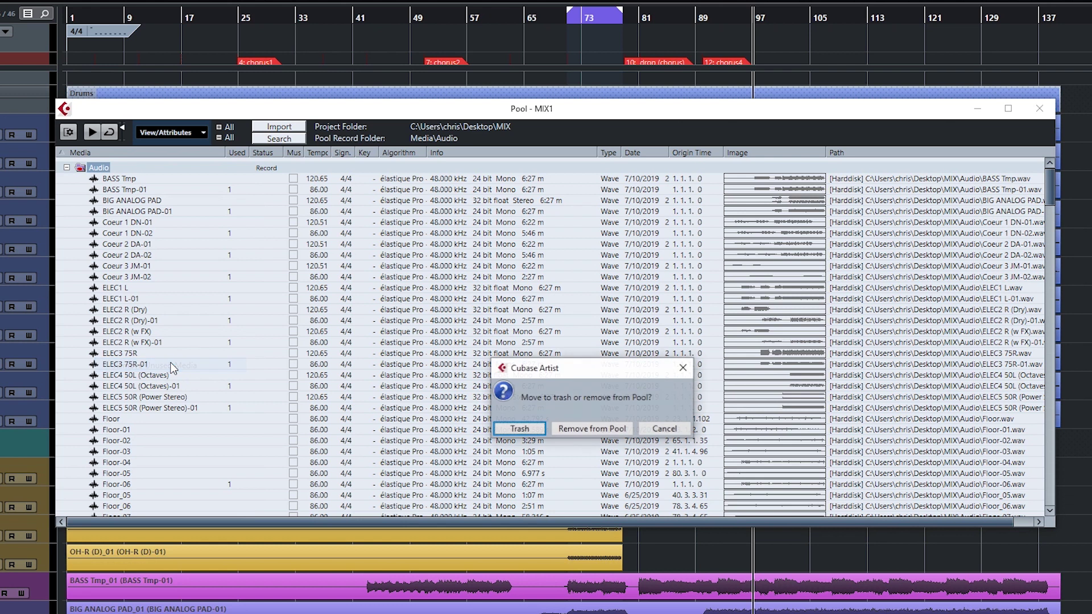
left_click(512, 431)
left_click(66, 167)
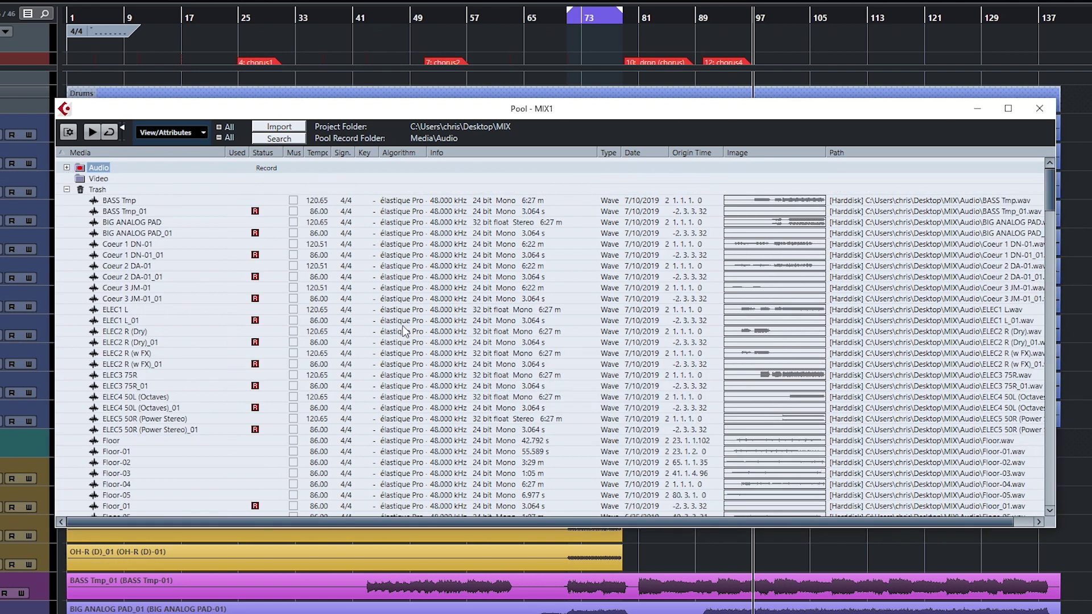
- Empty the Pool Trash, erasing its files from disk, and review the remaining Audio files
right_click(98, 191)
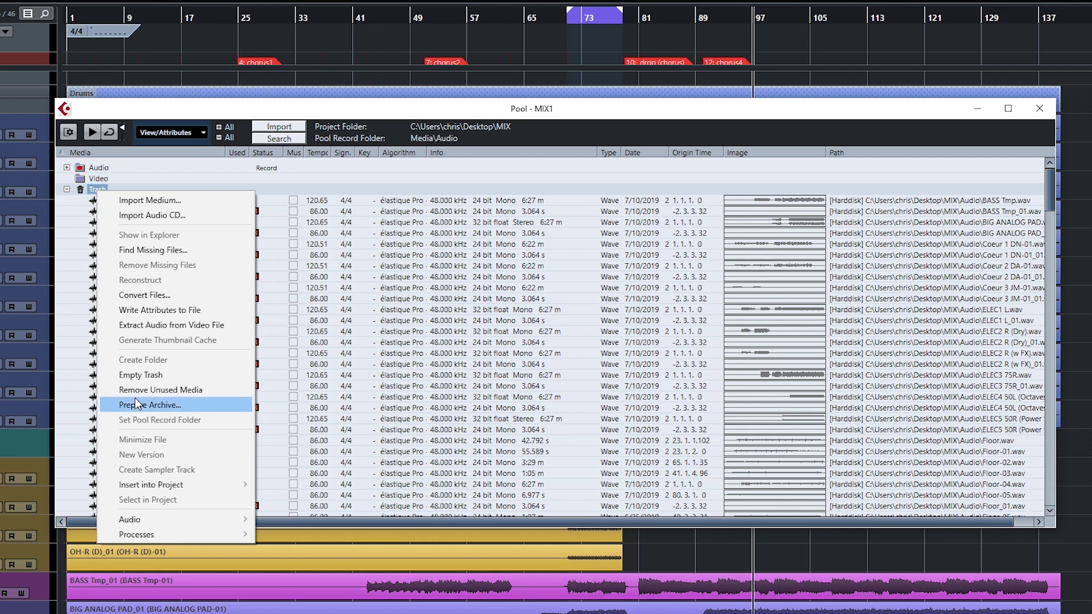
left_click(140, 375)
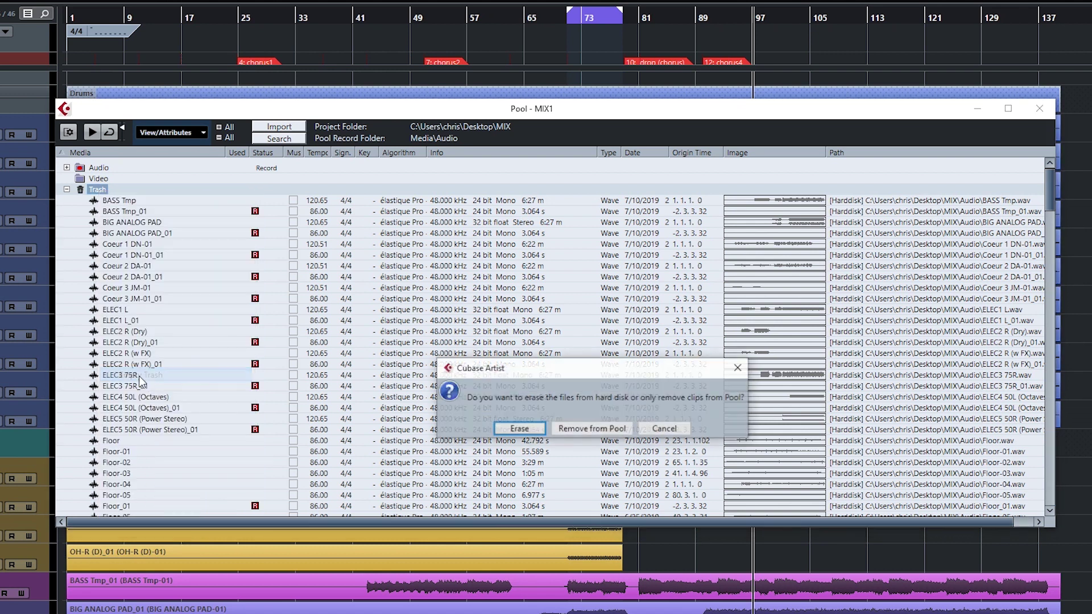
left_click(516, 429)
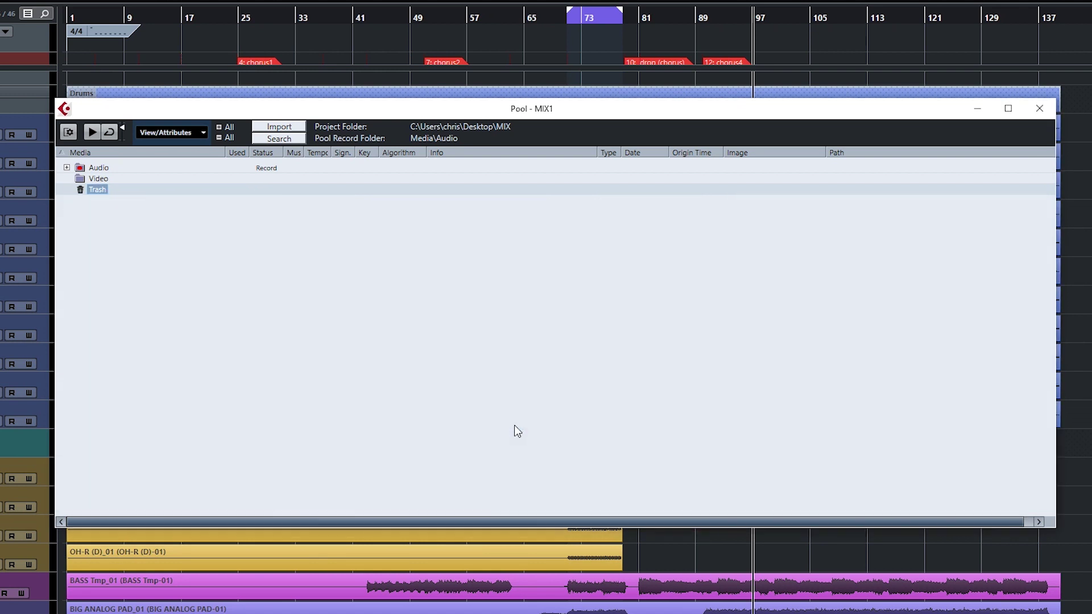
left_click(66, 167)
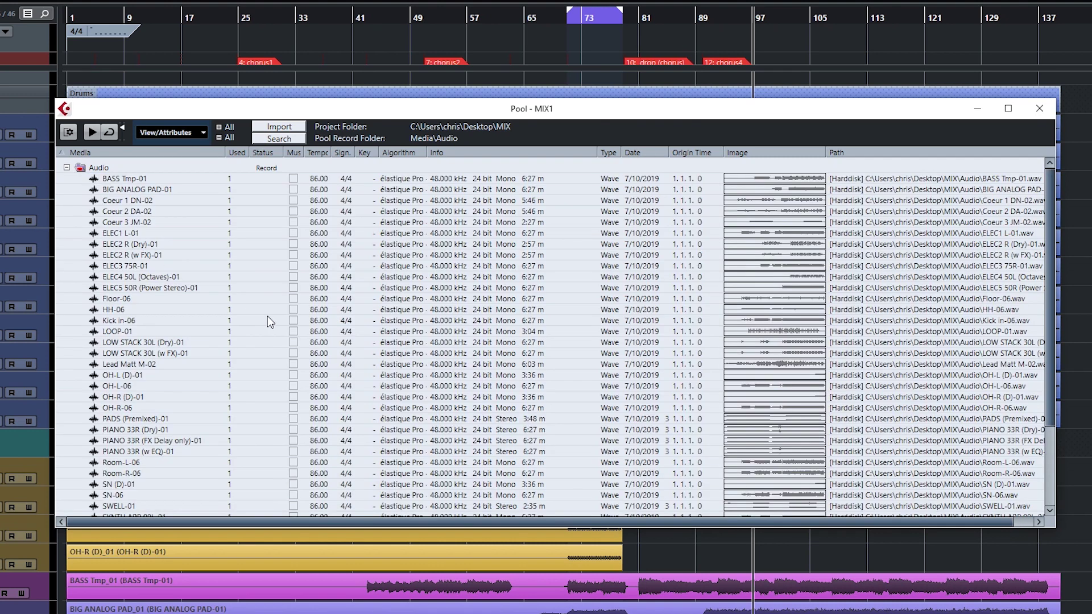
scroll(292, 335, "down", 3)
scroll(291, 335, "up", 3)
- Close the Pool window and bring up File Explorer on the Desktop
left_click(1040, 109)
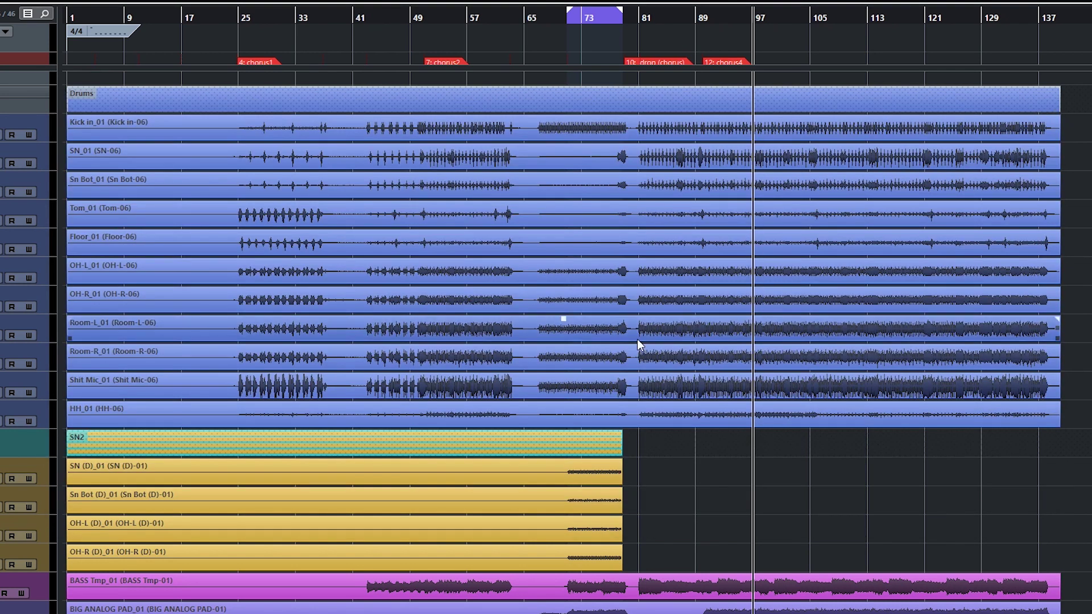
scroll(637, 341, "down", 5)
scroll(637, 342, "up", 5)
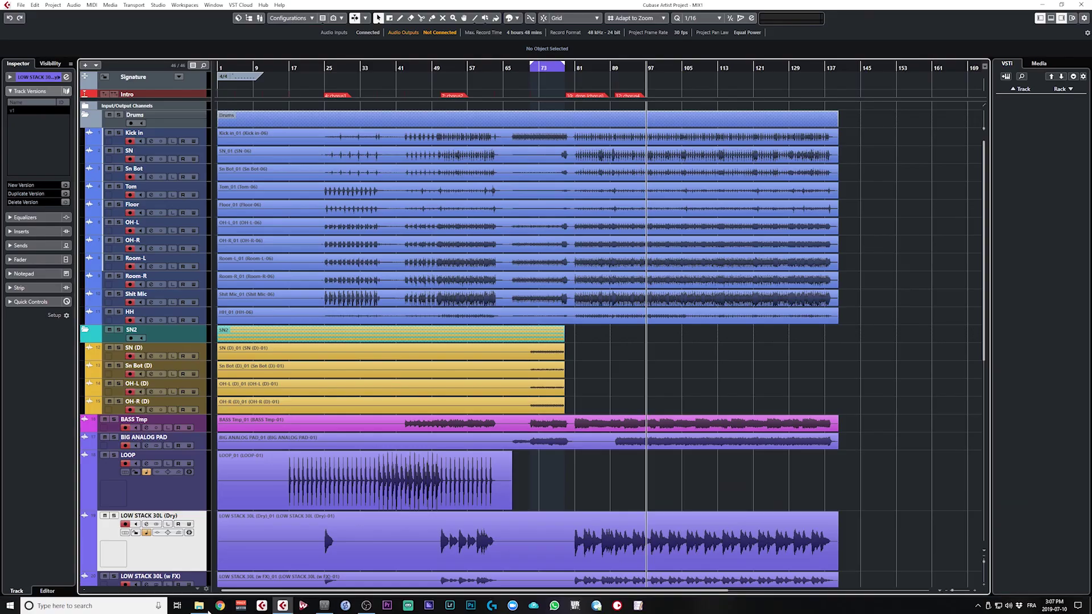
left_click(198, 607)
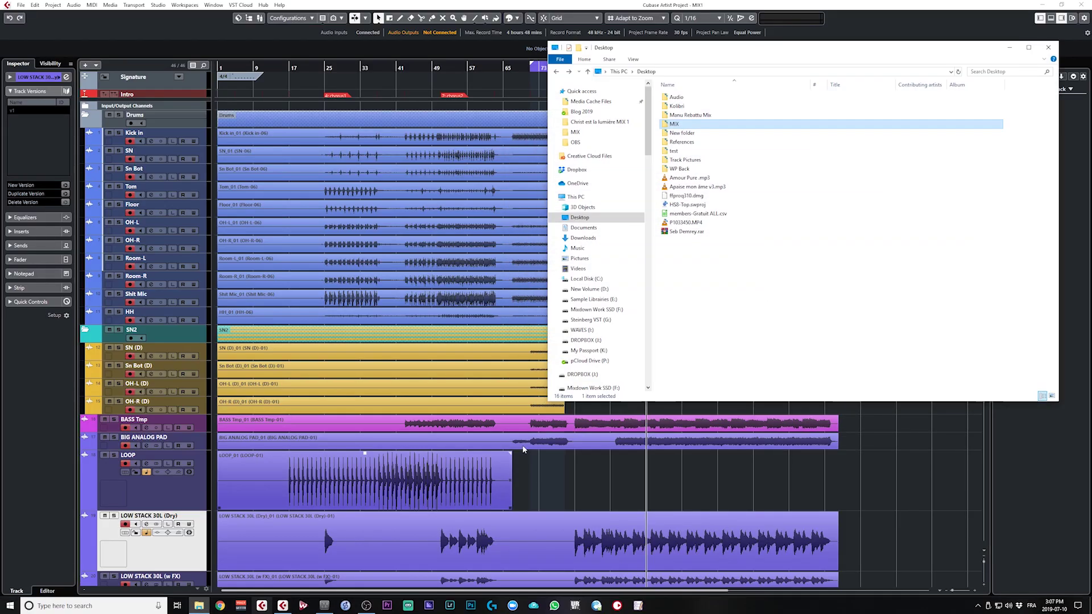
- Open MIX\Audio and select all 78 WAV files (1.94 GB)
double_click(695, 125)
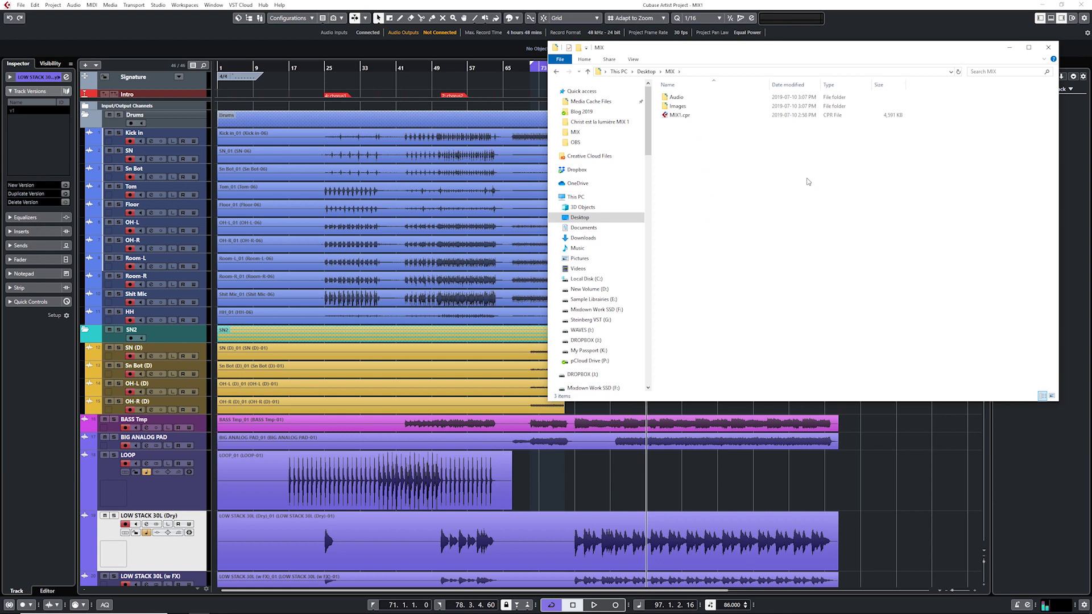
double_click(686, 100)
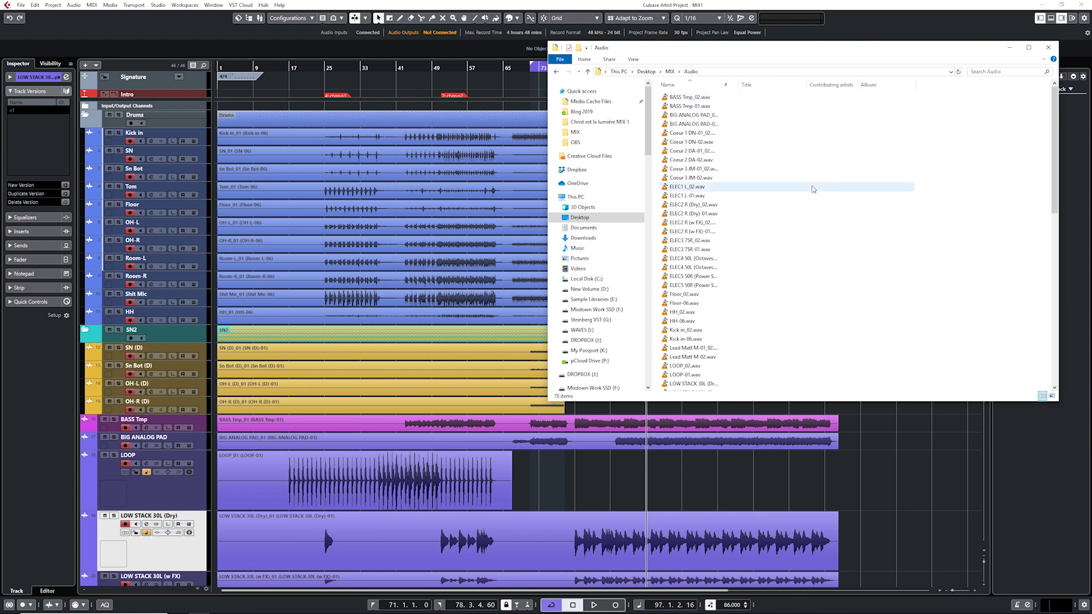
scroll(813, 190, "down", 1)
key("ctrl+a")
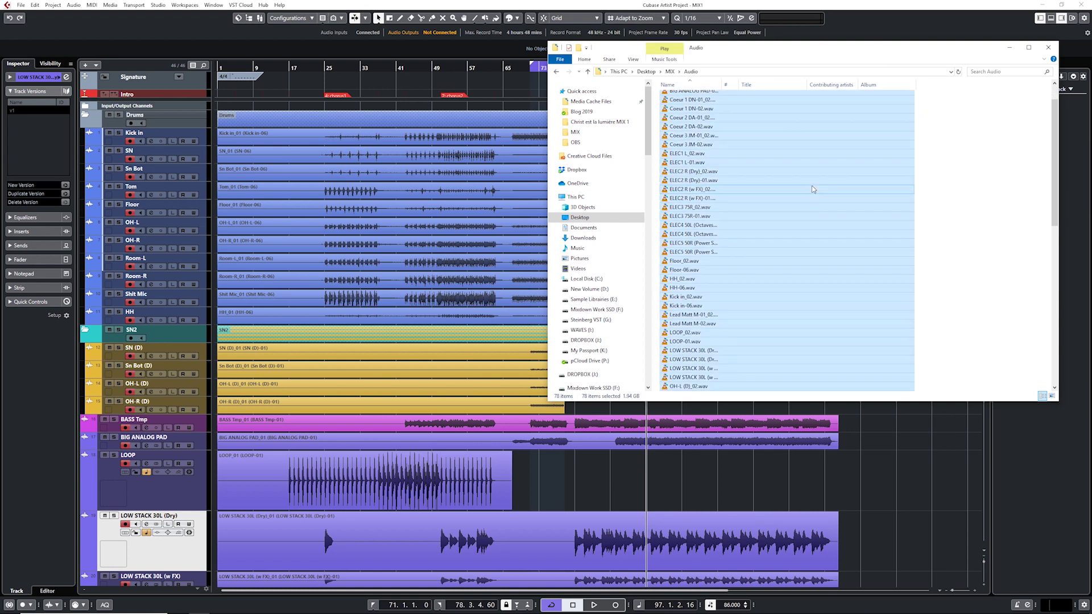